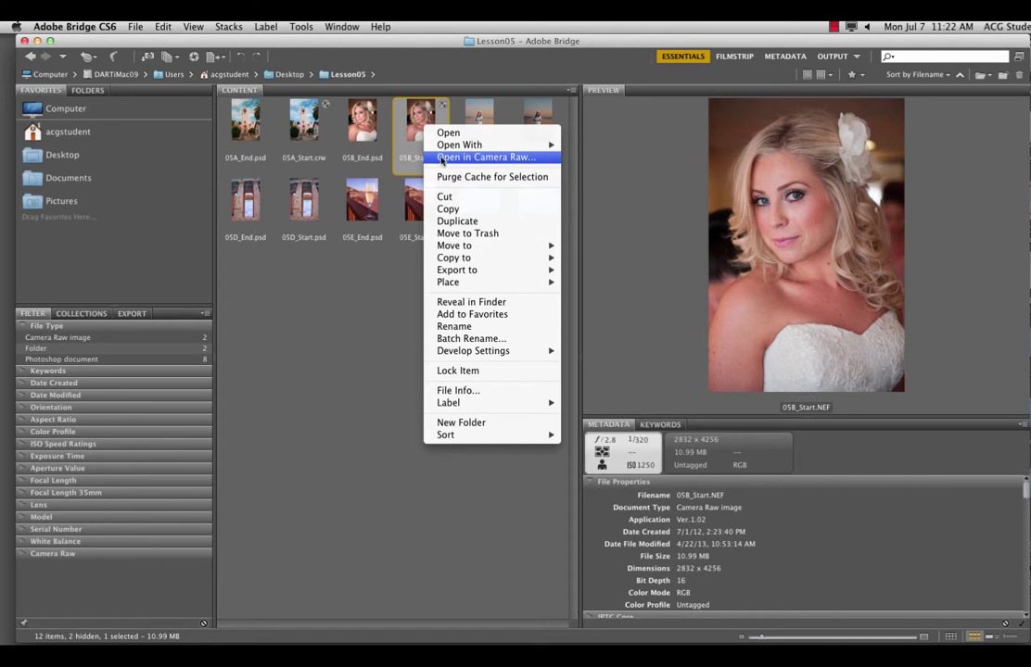
pyautogui.click(354, 309)
pyautogui.click(354, 309)
pyautogui.doubleClick(538, 199)
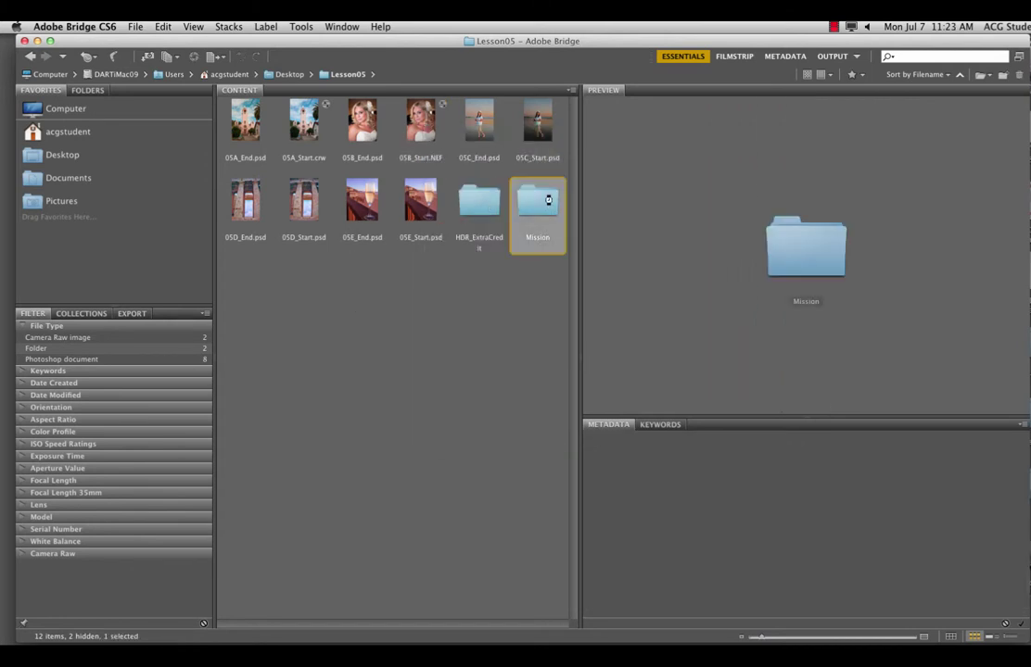
pyautogui.click(29, 56)
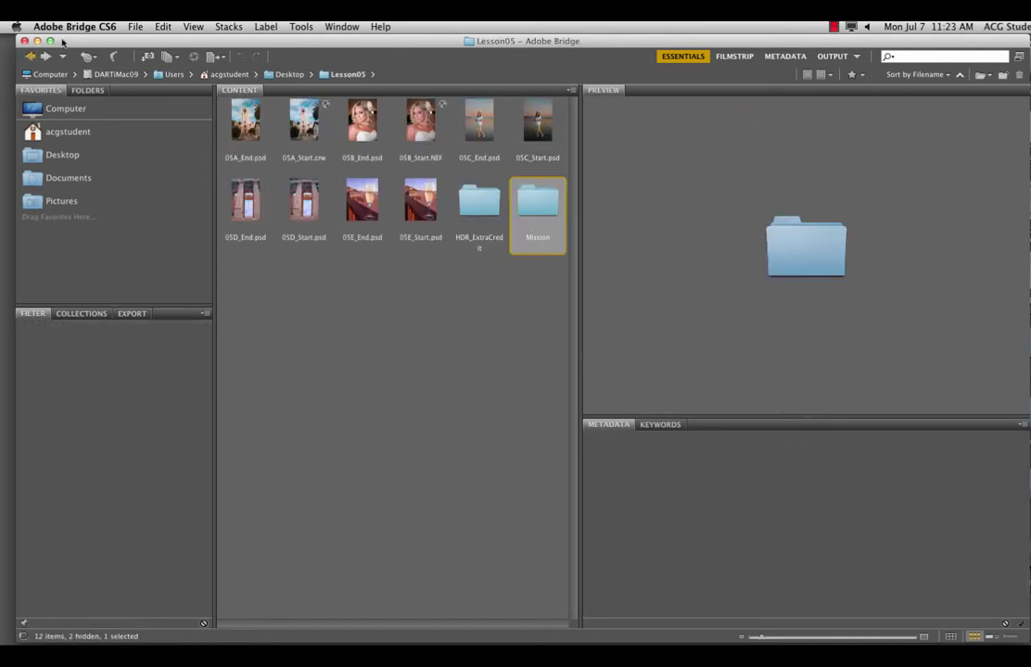
# - Open the HDR_ExtraCredit folder
pyautogui.doubleClick(477, 199)
pyautogui.doubleClick(361, 124)
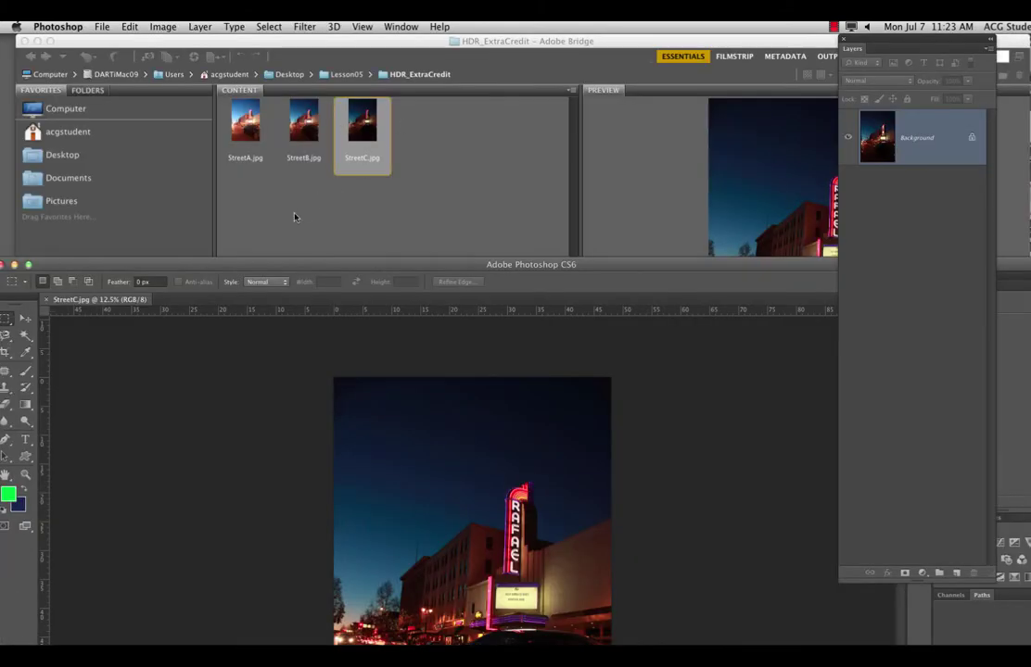
pyautogui.click(13, 264)
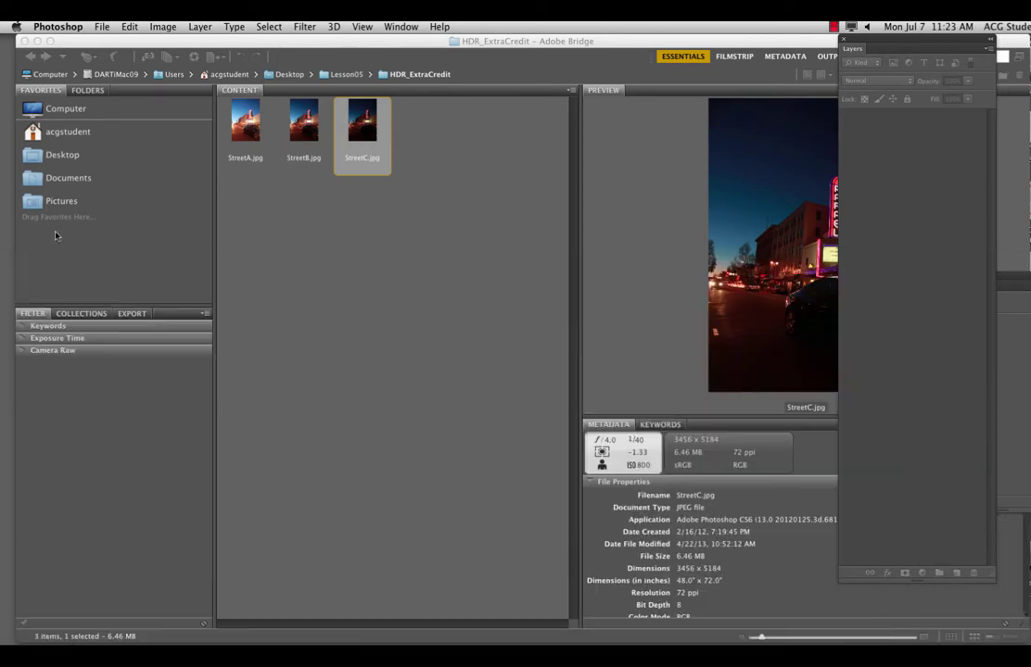
pyautogui.click(311, 186)
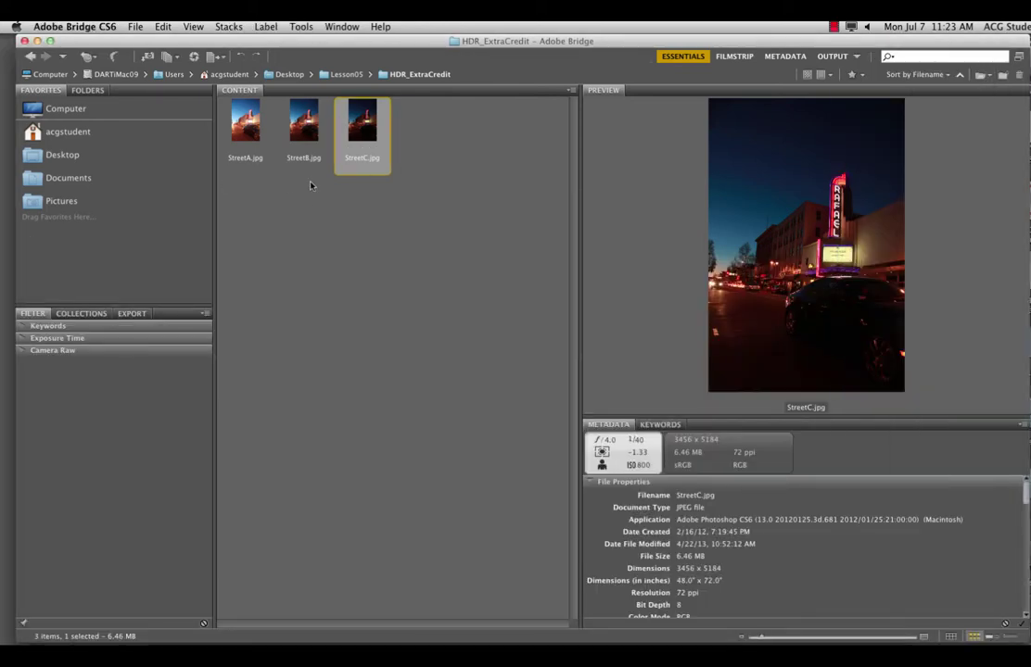
# - Open StreetC.jpg in Camera Raw
pyautogui.rightClick(360, 128)
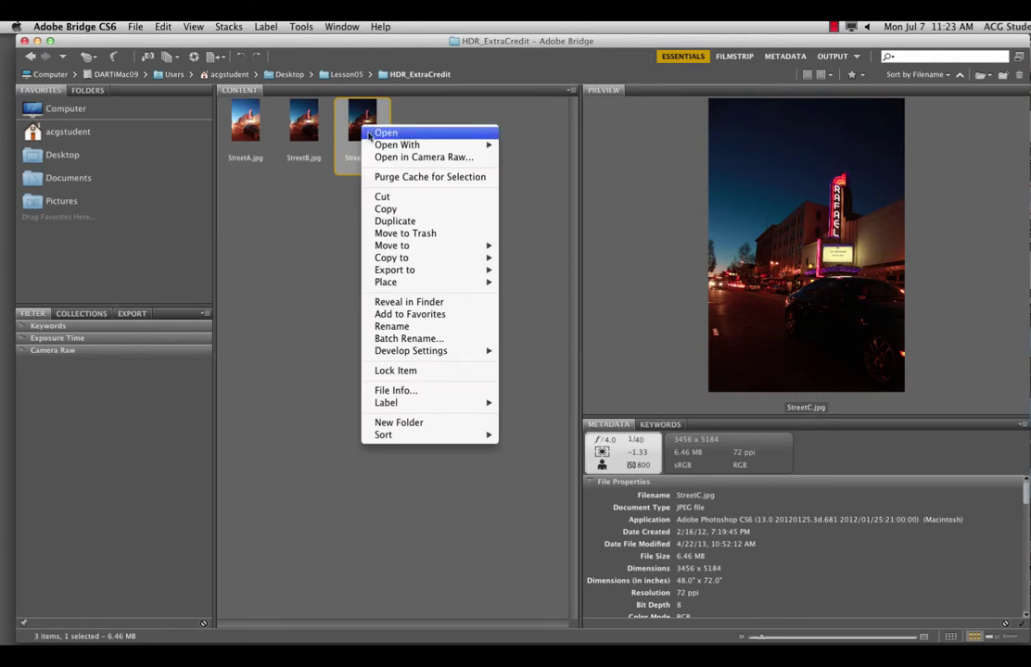
pyautogui.click(375, 157)
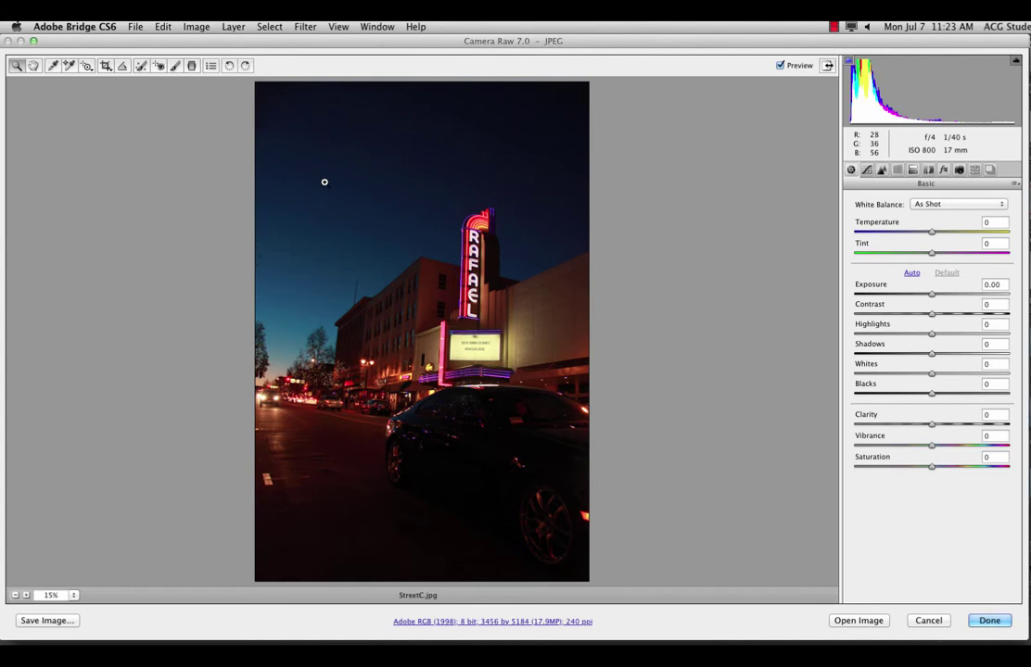
# - Set the white balance of the street photo to Auto
pyautogui.click(941, 204)
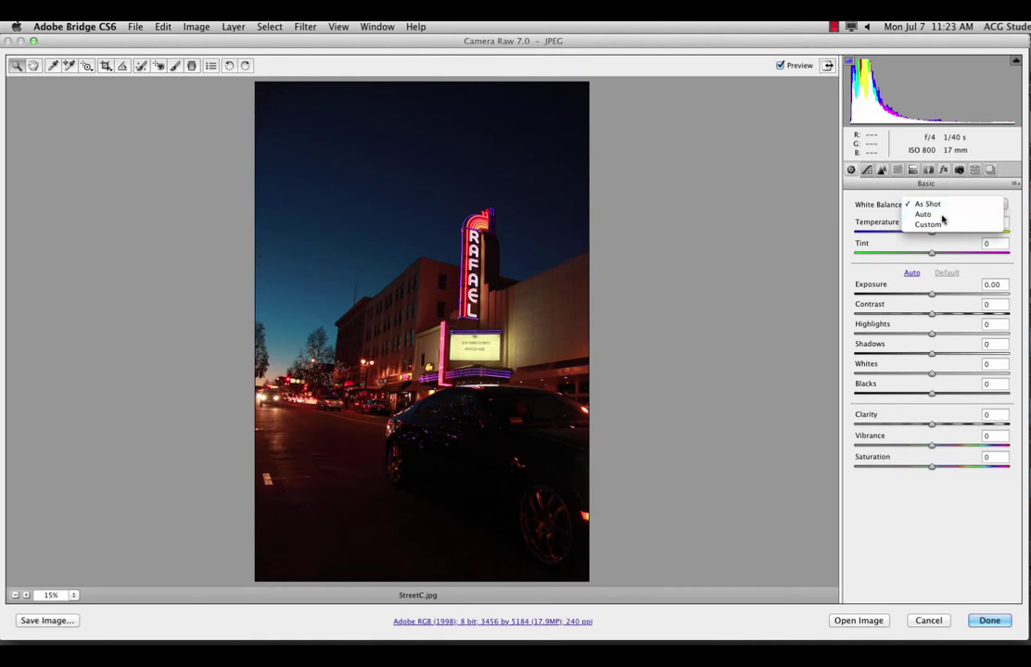
pyautogui.click(941, 216)
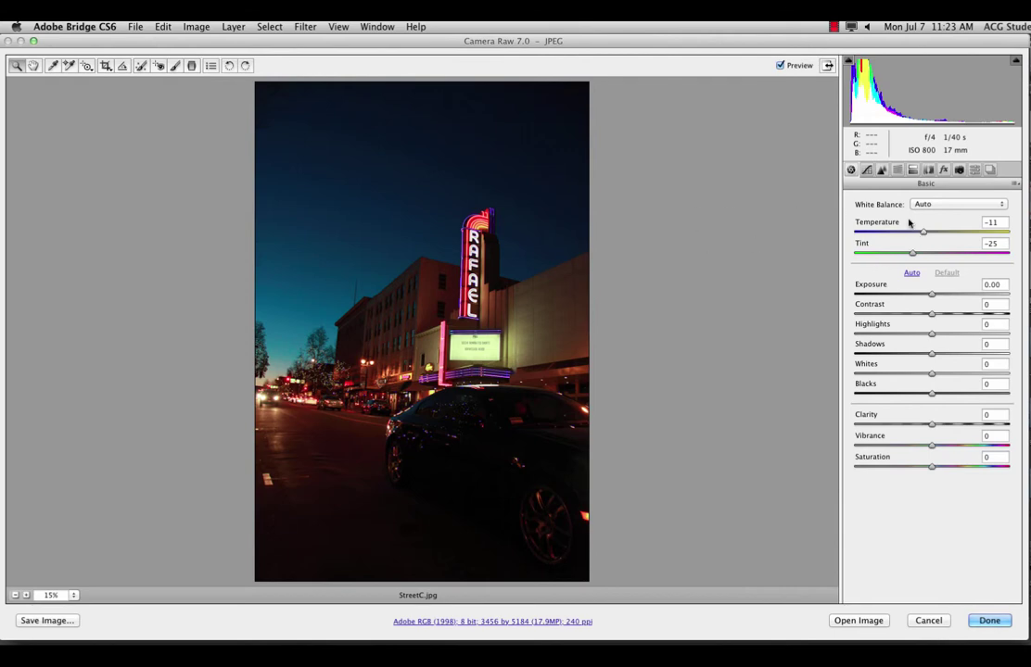
pyautogui.moveTo(924, 234)
pyautogui.mouseDown()
pyautogui.moveTo(992, 233)
pyautogui.moveTo(869, 242)
pyautogui.moveTo(930, 241)
pyautogui.moveTo(916, 244)
pyautogui.mouseUp()
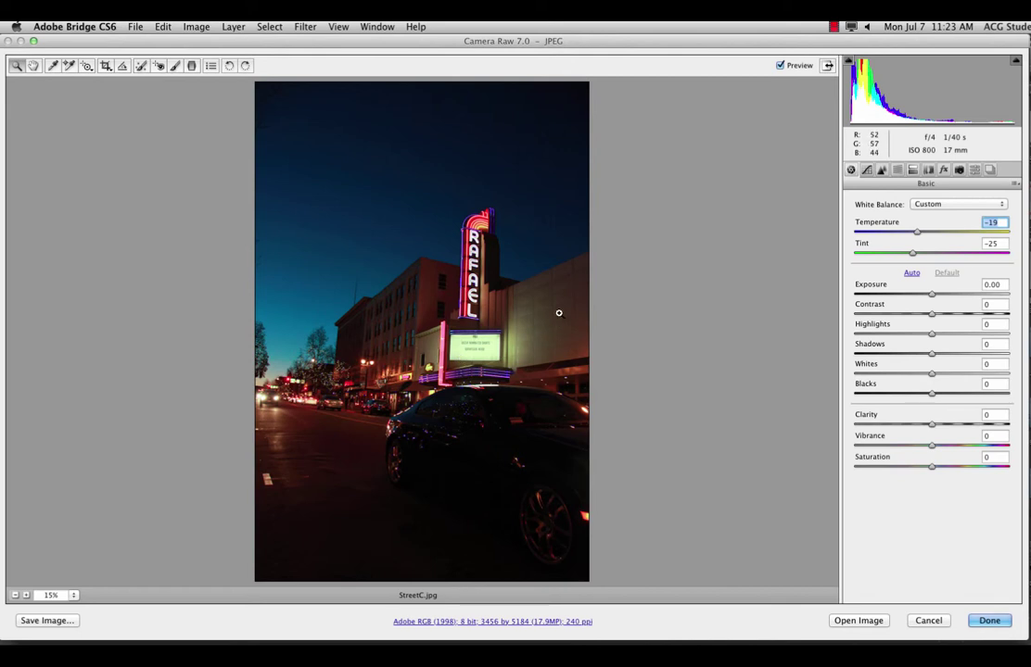
pyautogui.click(922, 204)
pyautogui.click(923, 194)
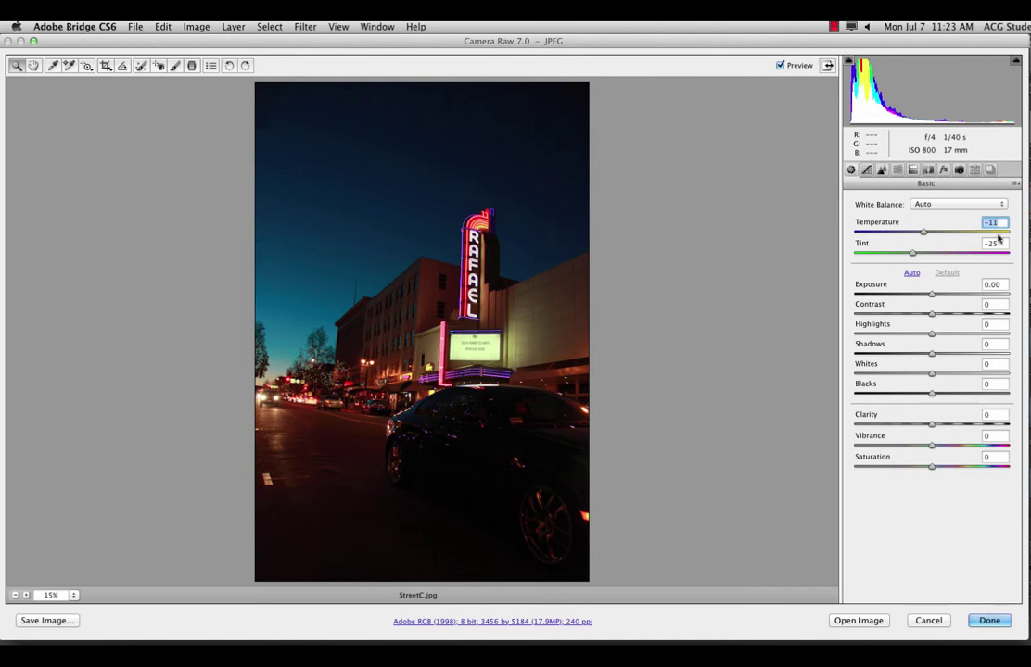
# - Raise the photo's Exposure to +0.50 and compare the image with the preview off and on
pyautogui.moveTo(931, 297)
pyautogui.mouseDown()
pyautogui.moveTo(954, 295)
pyautogui.moveTo(937, 294)
pyautogui.mouseUp()
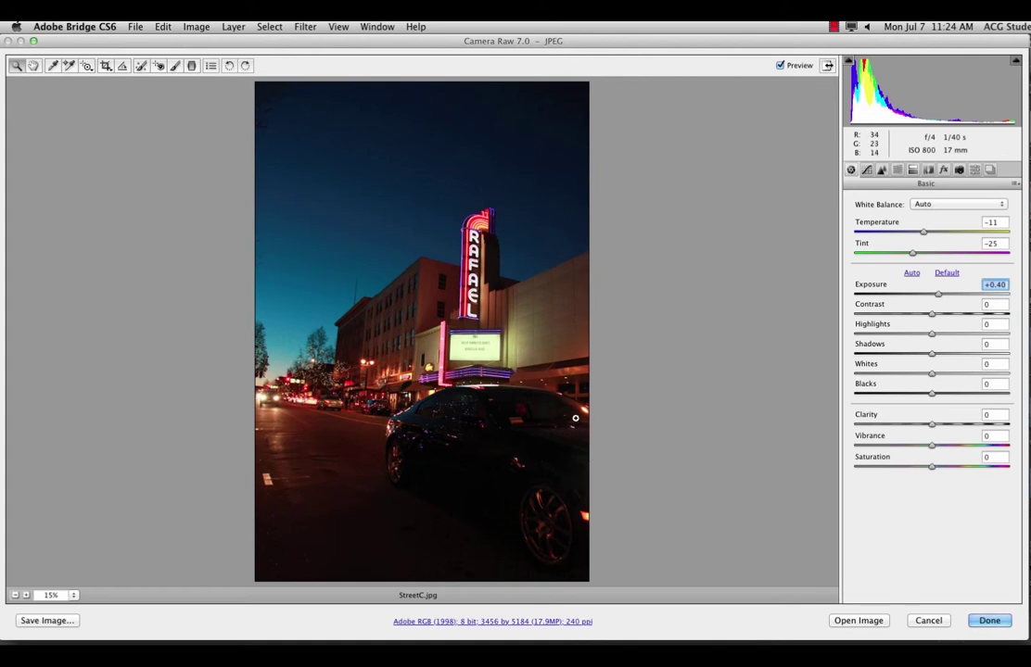
pyautogui.moveTo(941, 295)
pyautogui.mouseDown()
pyautogui.moveTo(987, 288)
pyautogui.moveTo(944, 296)
pyautogui.mouseUp()
pyautogui.press('p')
pyautogui.press('p')
pyautogui.press('p')
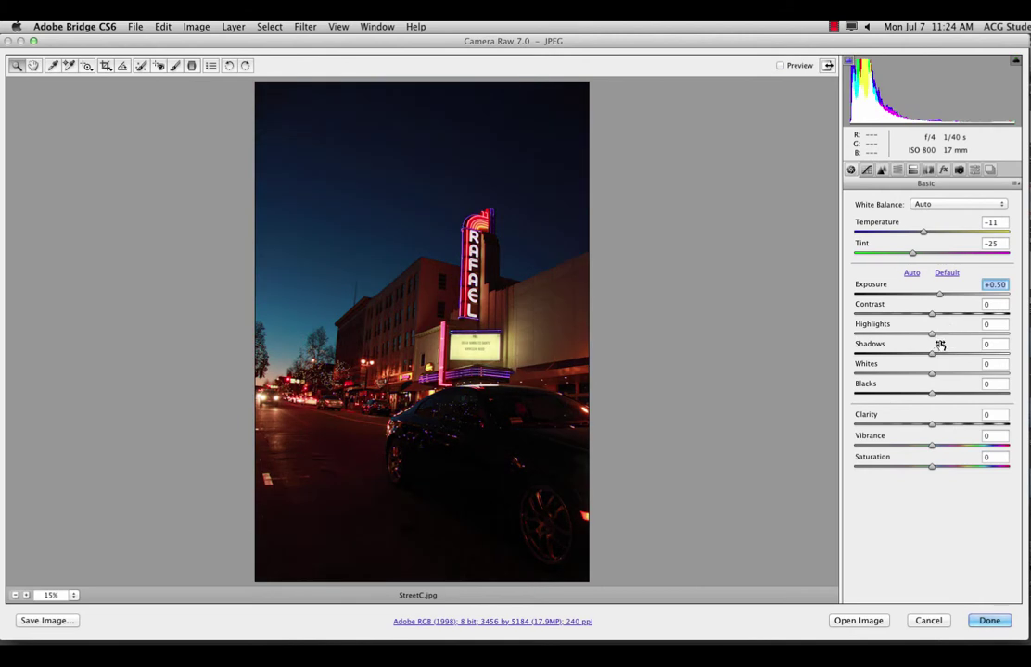
pyautogui.press('p')
# - Set the photo's Highlights to -24 and Shadows to +33
pyautogui.moveTo(933, 338); pyautogui.dragTo(991, 329)
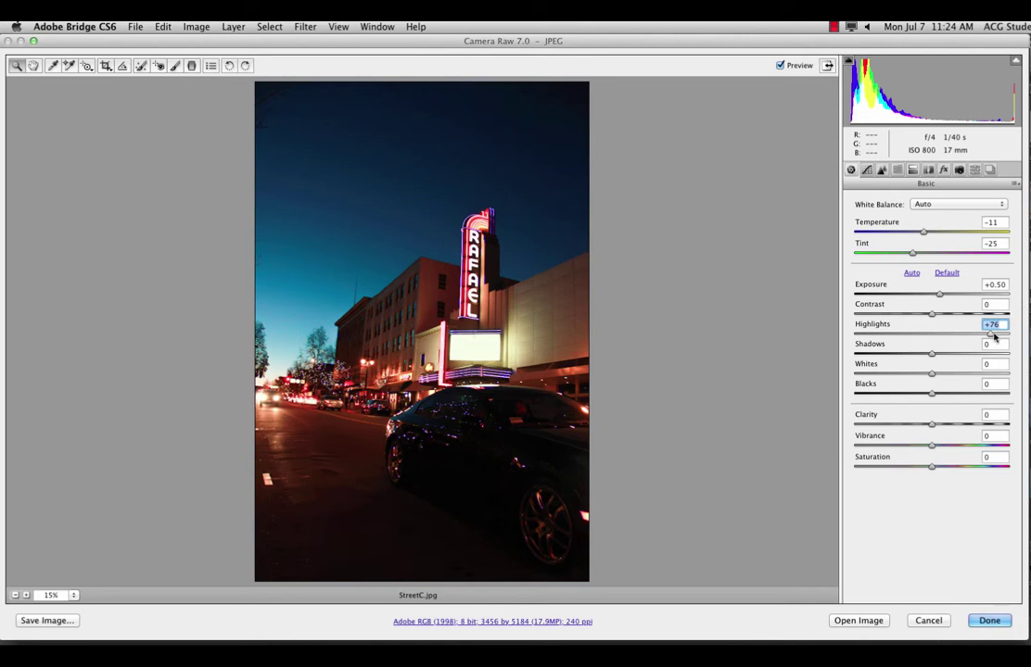
pyautogui.moveTo(993, 334); pyautogui.dragTo(913, 340)
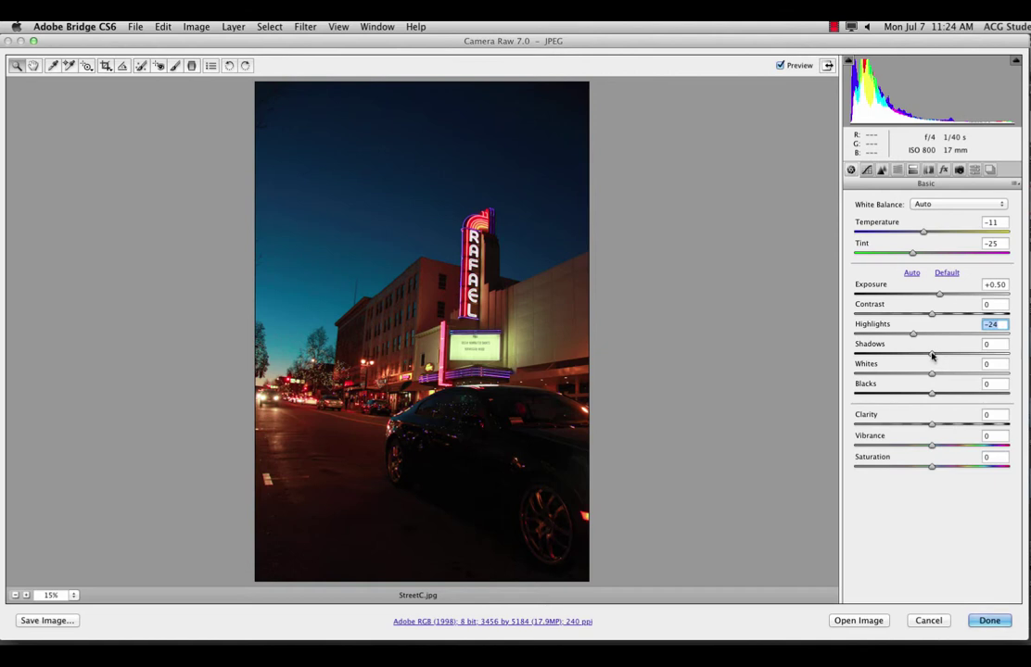
pyautogui.moveTo(931, 356); pyautogui.dragTo(953, 359)
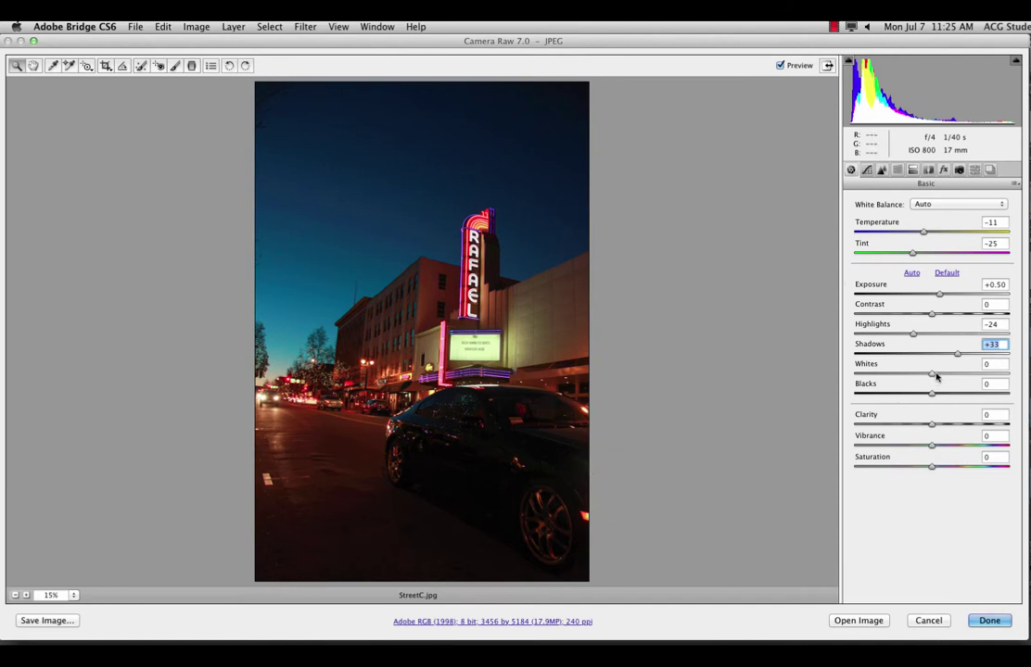
# - Set the Whites to +21 and compare the photo before and after the adjustments
pyautogui.moveTo(933, 378)
pyautogui.mouseDown()
pyautogui.moveTo(982, 368)
pyautogui.moveTo(950, 384)
pyautogui.mouseUp()
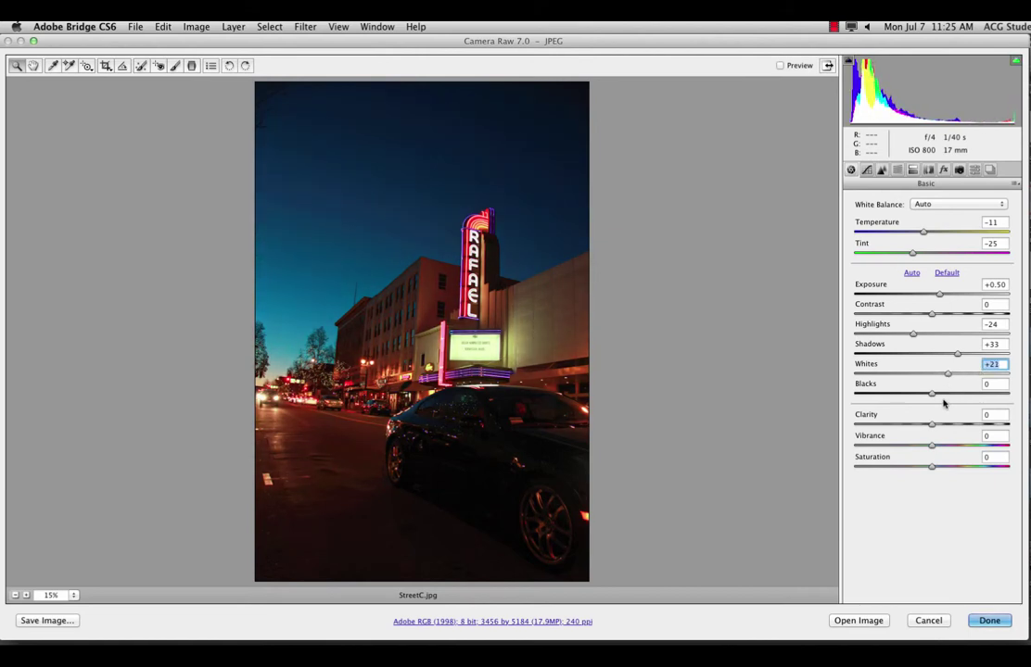
pyautogui.press('p')
pyautogui.press('p')
pyautogui.press('p')
pyautogui.press('p')
# - Set the photo's Blacks to +3 and Clarity to +10
pyautogui.click(931, 394)
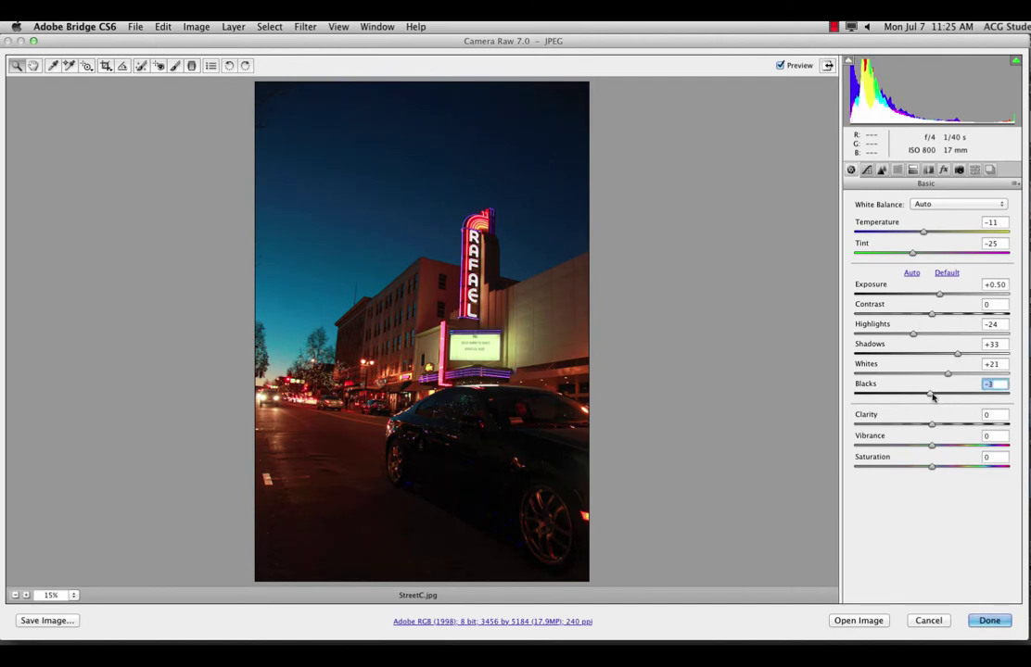
pyautogui.moveTo(932, 397); pyautogui.dragTo(867, 404)
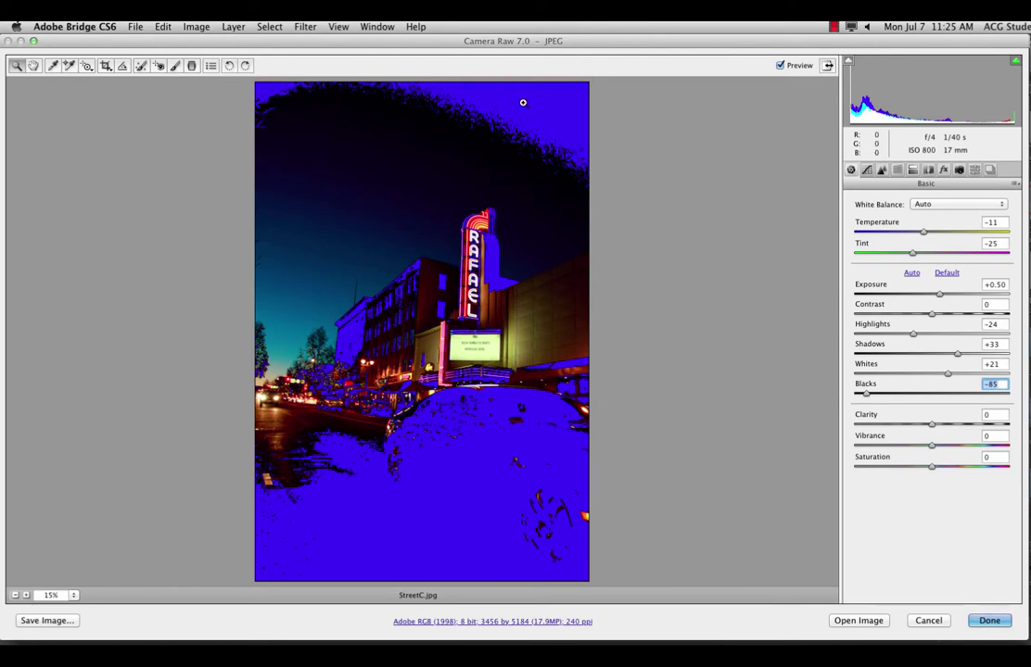
pyautogui.moveTo(868, 393); pyautogui.dragTo(943, 427)
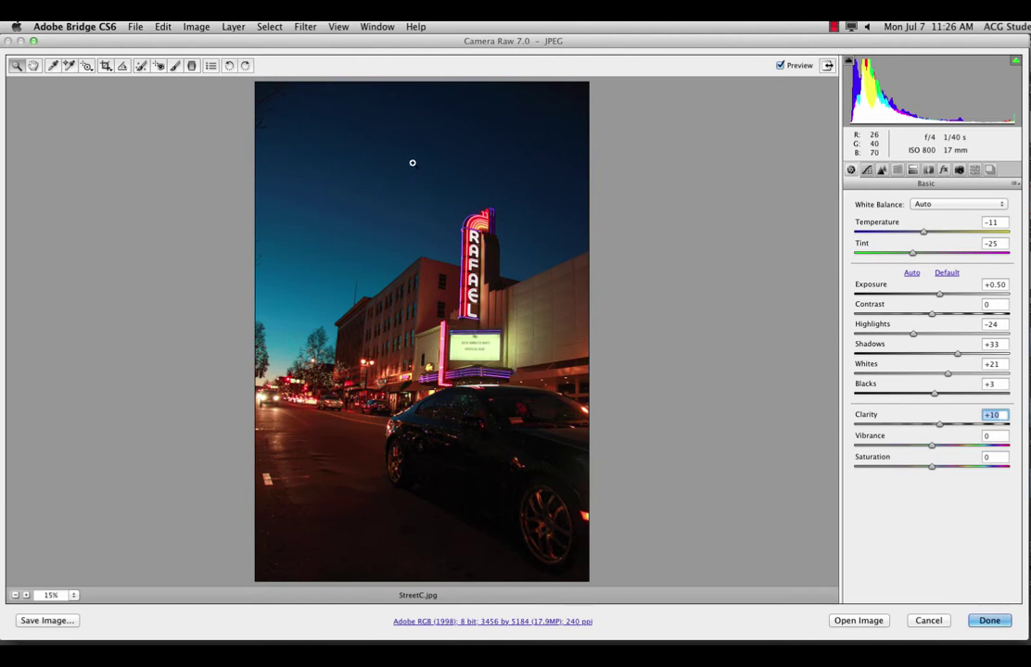
# - Set up the Adjustment Brush with Exposure +0.55, Size 18, Feather 30, Flow 54 and Density 57
pyautogui.click(170, 70)
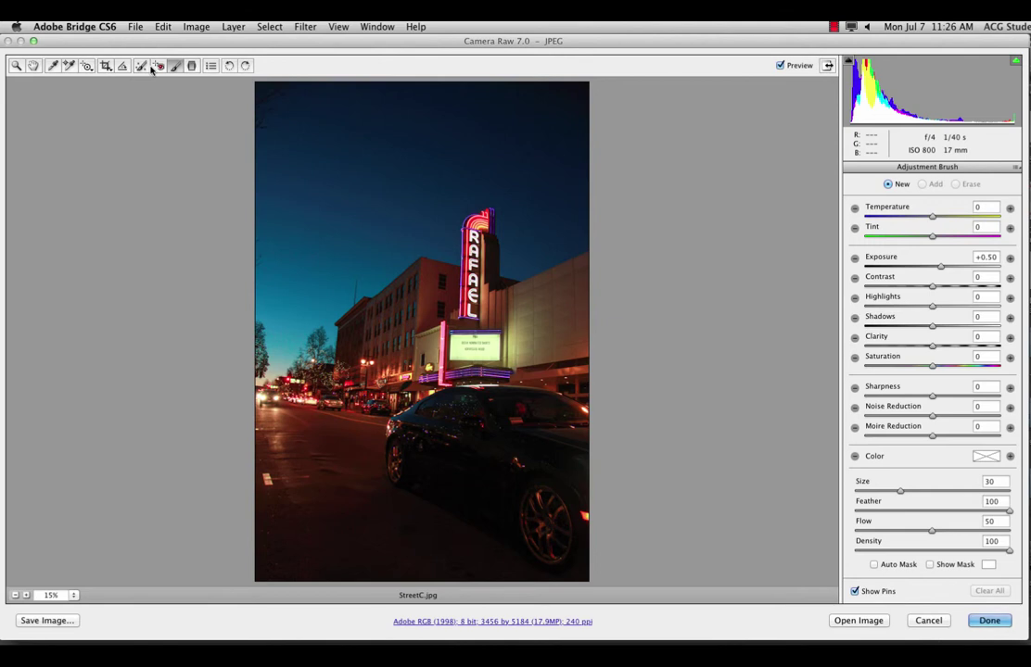
pyautogui.click(940, 269)
pyautogui.moveTo(940, 269); pyautogui.dragTo(942, 269)
pyautogui.press('[')
pyautogui.press('[')
pyautogui.press('[')
pyautogui.press('[')
pyautogui.press('[')
pyautogui.press('[')
pyautogui.click(901, 511)
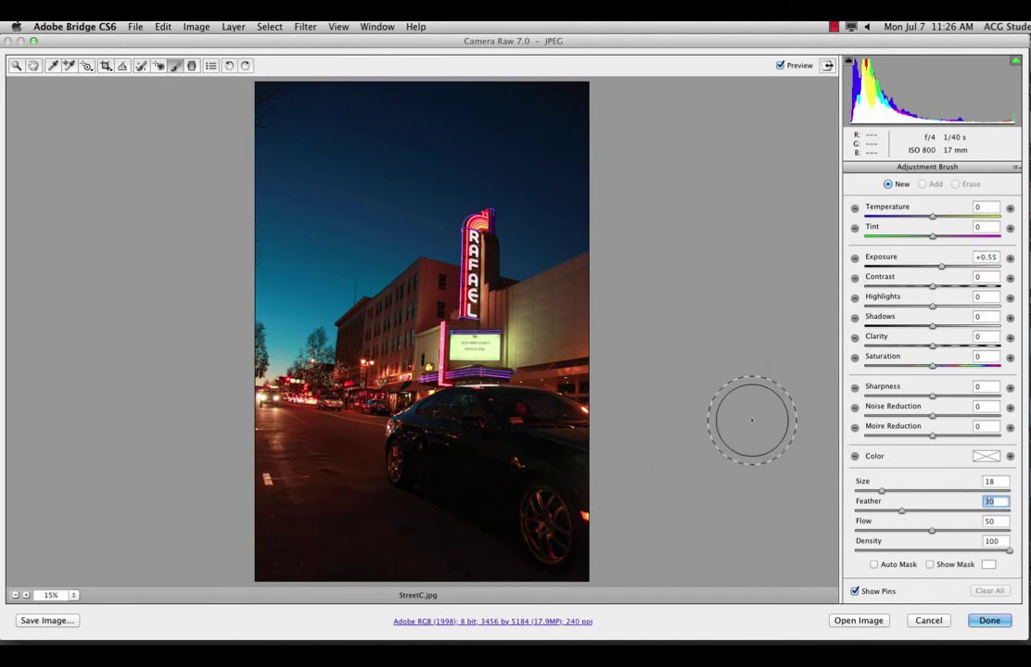
pyautogui.click(943, 550)
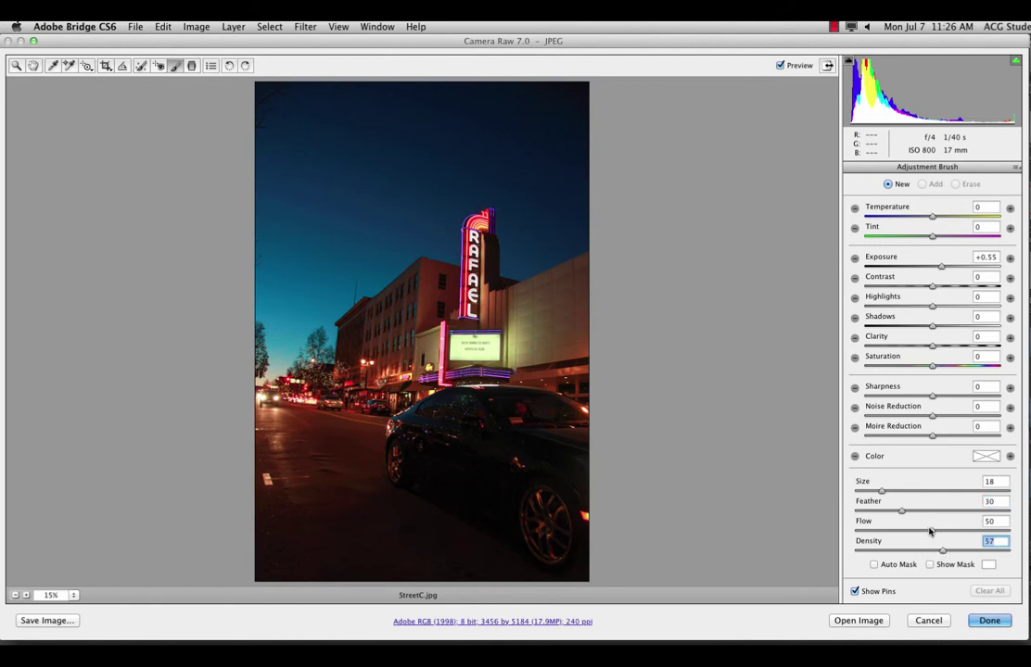
pyautogui.click(937, 531)
# - Reduce the brush size to 12, paint over the black car, and set that adjustment's Exposure to +0.35
pyautogui.click(474, 324)
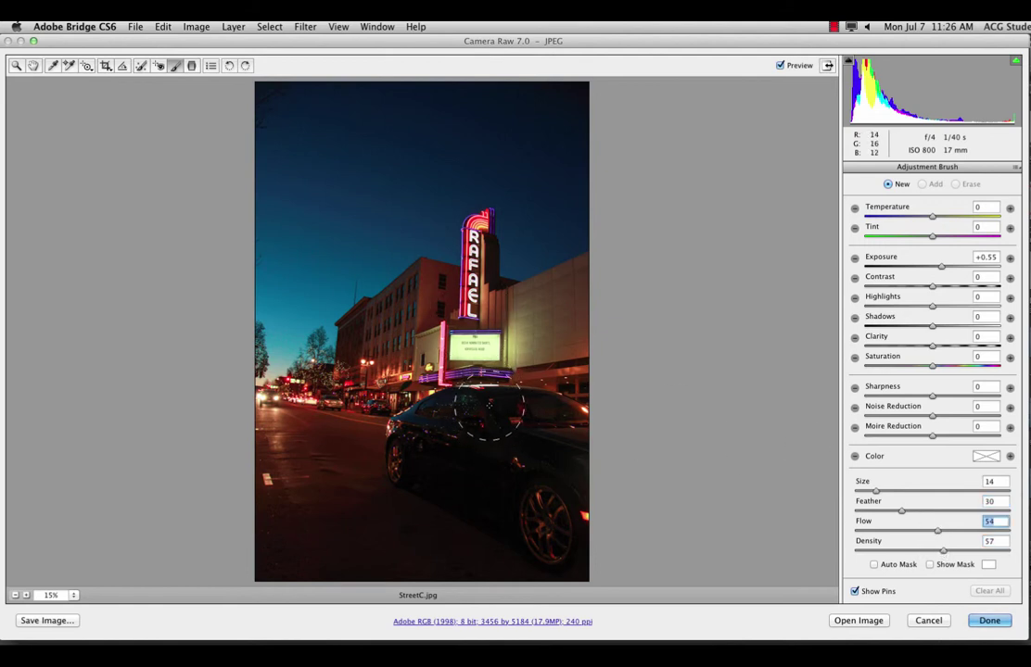
pyautogui.press('[')
pyautogui.press('[')
pyautogui.press('[')
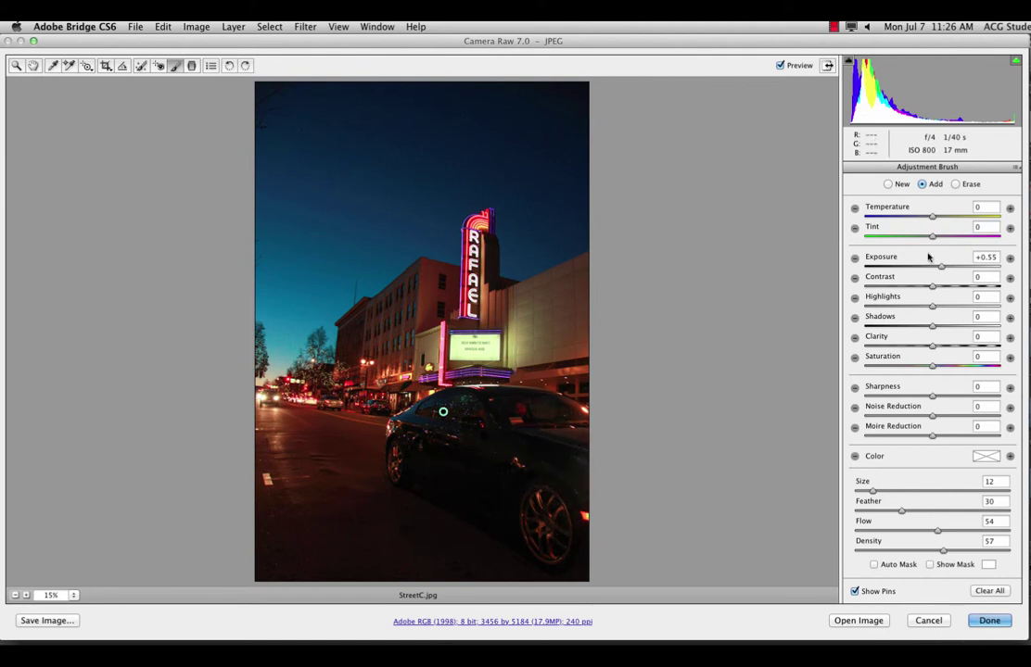
pyautogui.moveTo(940, 269); pyautogui.dragTo(1011, 261)
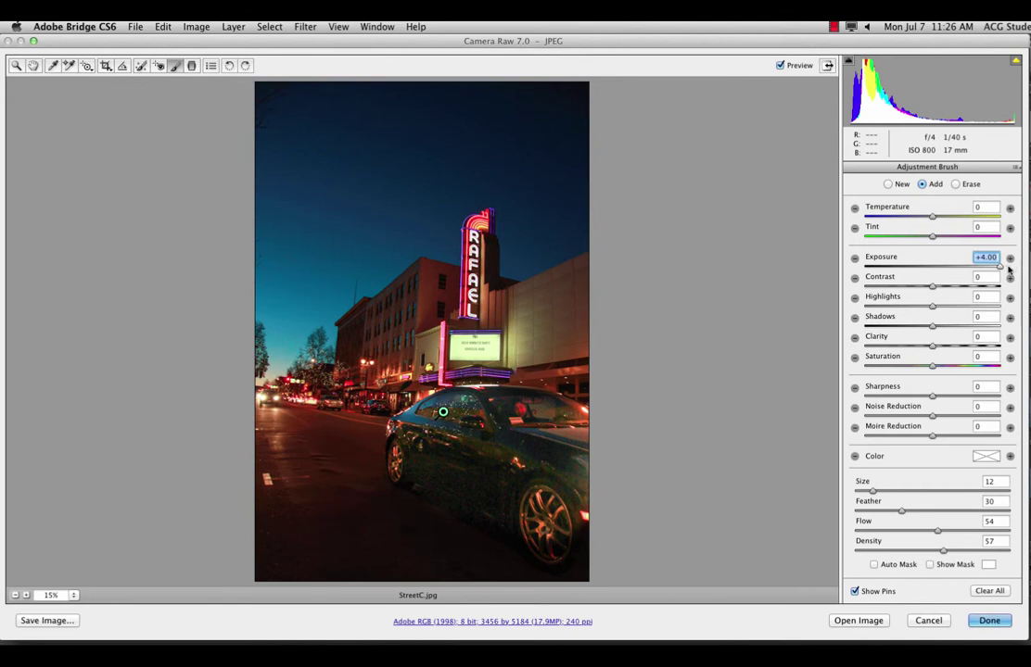
pyautogui.moveTo(1009, 270)
pyautogui.mouseDown()
pyautogui.moveTo(824, 285)
pyautogui.moveTo(998, 267)
pyautogui.moveTo(937, 272)
pyautogui.mouseUp()
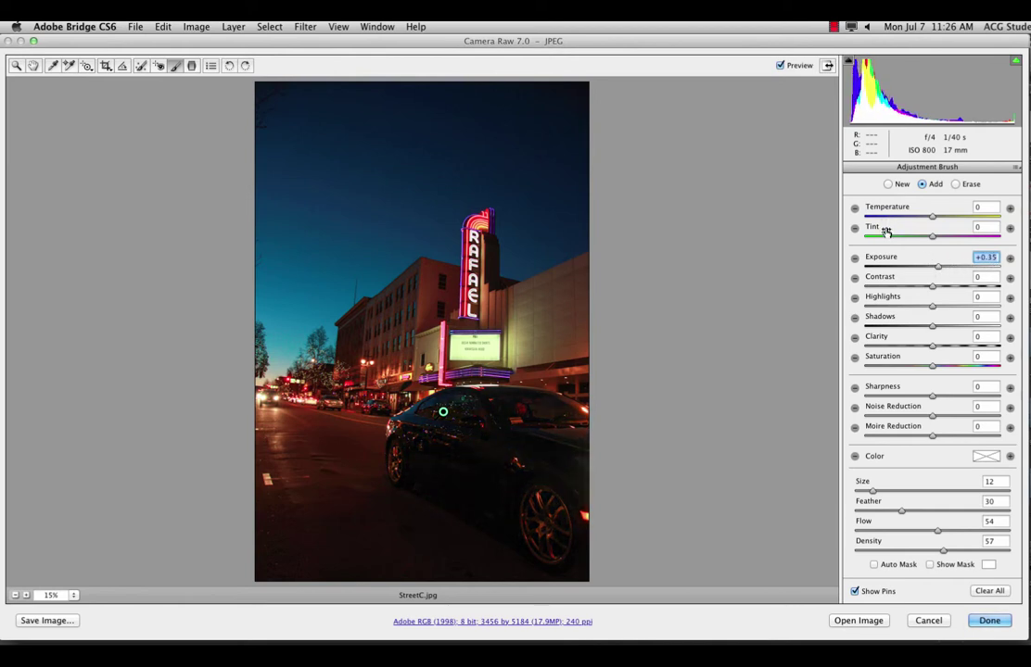
# - Start a new brush adjustment with Exposure -0.80 and paint it over the sky
pyautogui.click(888, 184)
pyautogui.click(921, 267)
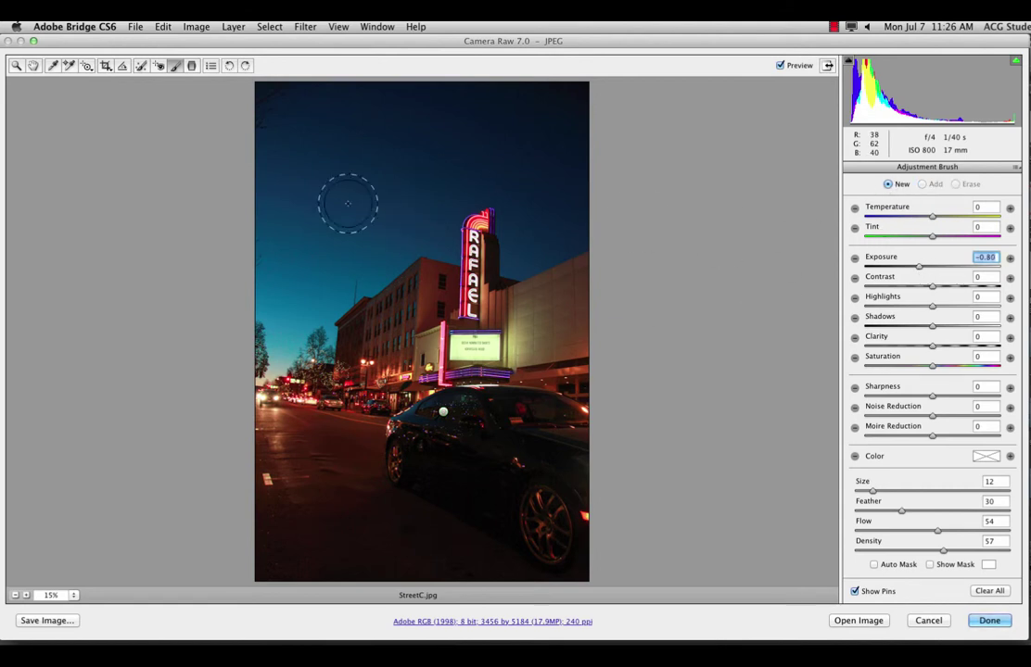
pyautogui.moveTo(271, 104)
pyautogui.mouseDown()
pyautogui.moveTo(285, 134)
pyautogui.moveTo(249, 266)
pyautogui.moveTo(249, 308)
pyautogui.moveTo(267, 320)
pyautogui.moveTo(307, 325)
pyautogui.moveTo(351, 279)
pyautogui.moveTo(325, 310)
pyautogui.moveTo(383, 226)
pyautogui.moveTo(411, 250)
pyautogui.moveTo(432, 236)
pyautogui.moveTo(415, 241)
pyautogui.moveTo(381, 183)
pyautogui.moveTo(403, 124)
pyautogui.moveTo(433, 117)
pyautogui.moveTo(554, 142)
pyautogui.moveTo(456, 197)
pyautogui.mouseUp()
pyautogui.moveTo(533, 216); pyautogui.dragTo(563, 237)
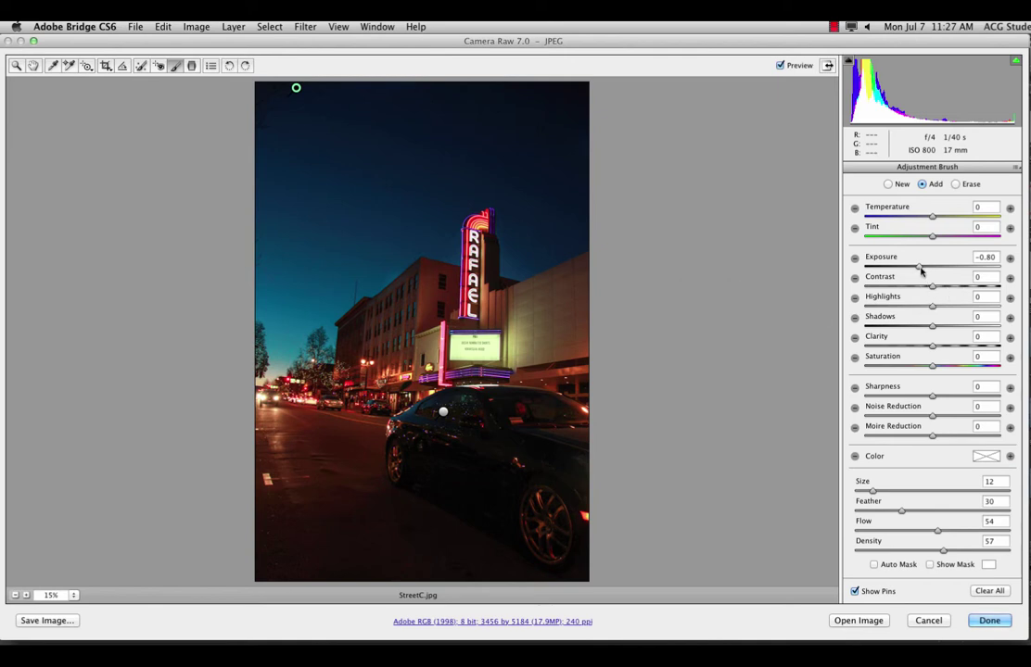
# - Set the sky adjustment's Exposure to -0.40 and Shadows to -25, and view its mask
pyautogui.moveTo(917, 269)
pyautogui.mouseDown()
pyautogui.moveTo(989, 264)
pyautogui.moveTo(926, 267)
pyautogui.mouseUp()
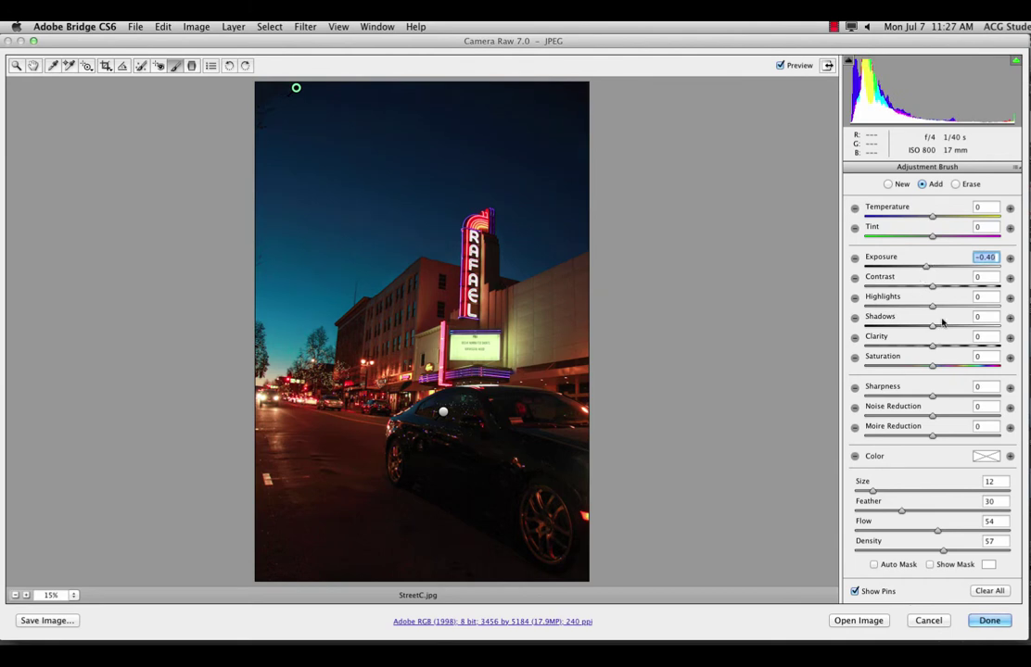
pyautogui.moveTo(931, 328)
pyautogui.mouseDown()
pyautogui.moveTo(992, 322)
pyautogui.moveTo(913, 336)
pyautogui.moveTo(916, 317)
pyautogui.mouseUp()
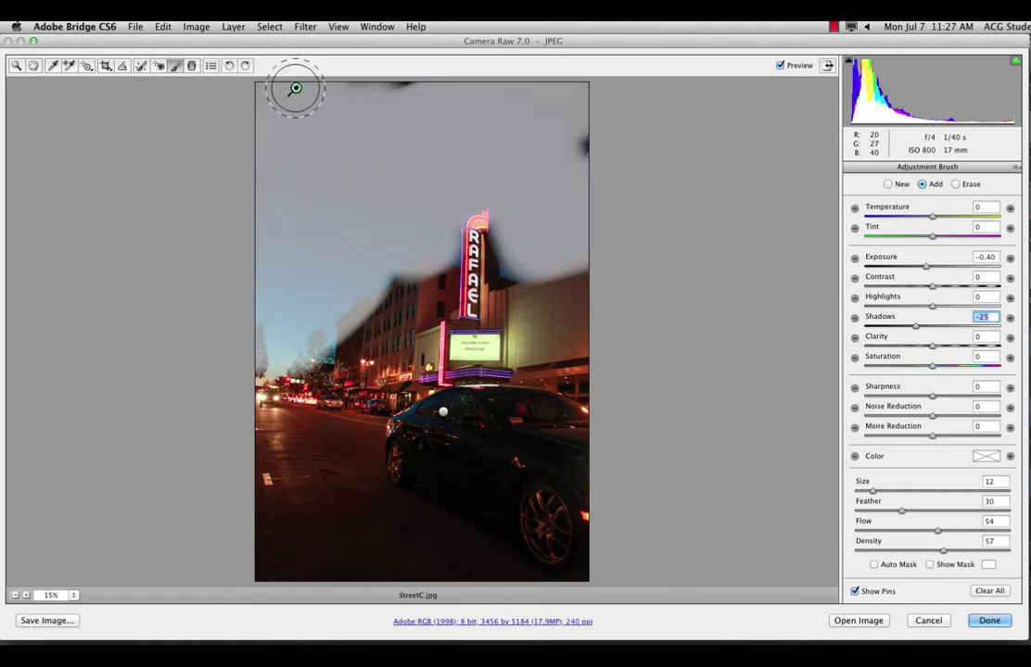
pyautogui.moveTo(297, 89)
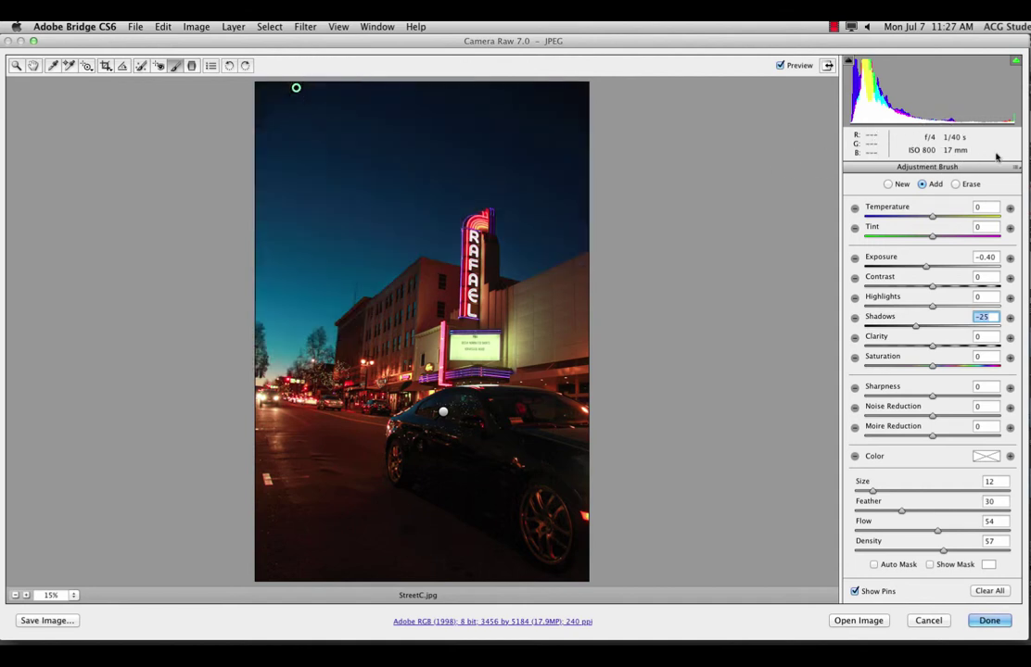
# - Erase the sky adjustment along the building rooflines, and switch the brush back to a new adjustment while viewing the sky mask
pyautogui.click(970, 184)
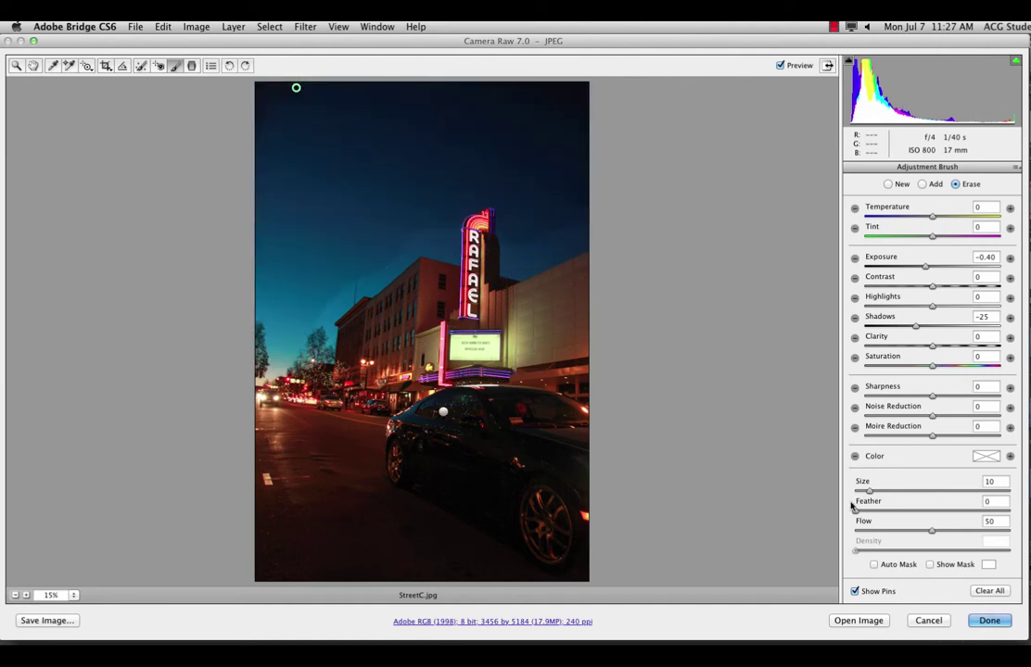
pyautogui.moveTo(855, 511); pyautogui.dragTo(914, 510)
pyautogui.click(890, 185)
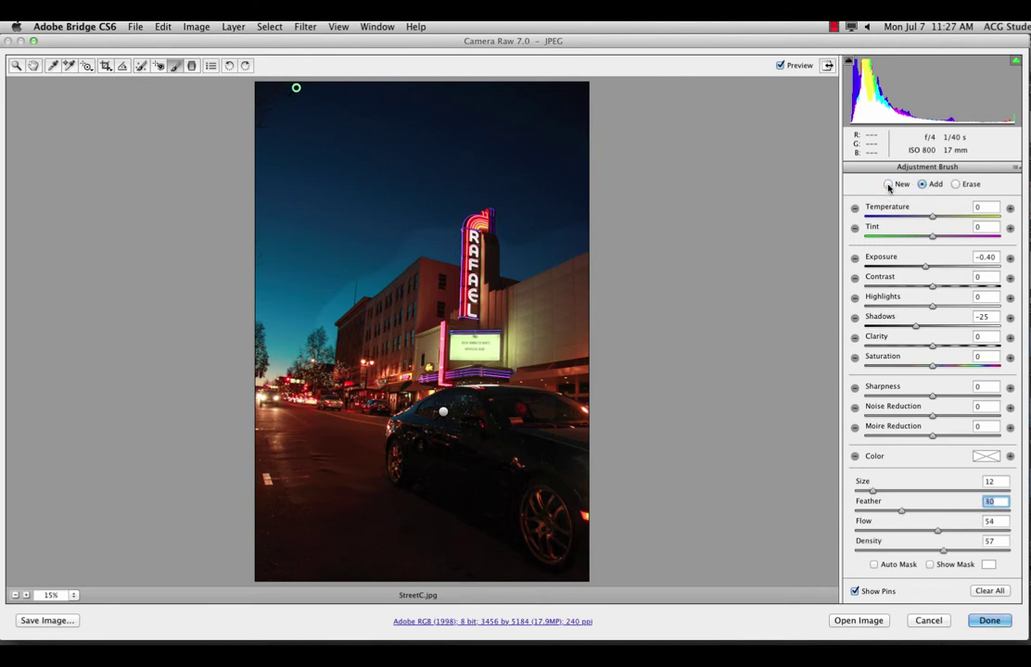
pyautogui.moveTo(294, 89)
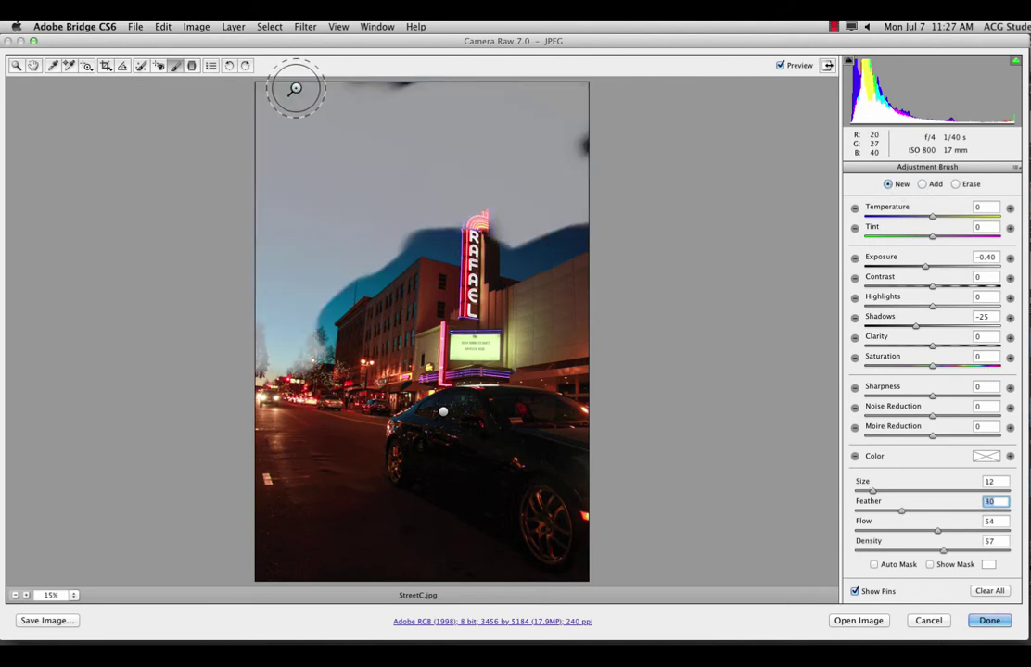
# - Delete the brush adjustments on the sky and the black car, and save the remaining Camera Raw settings without opening the image
pyautogui.click(295, 89)
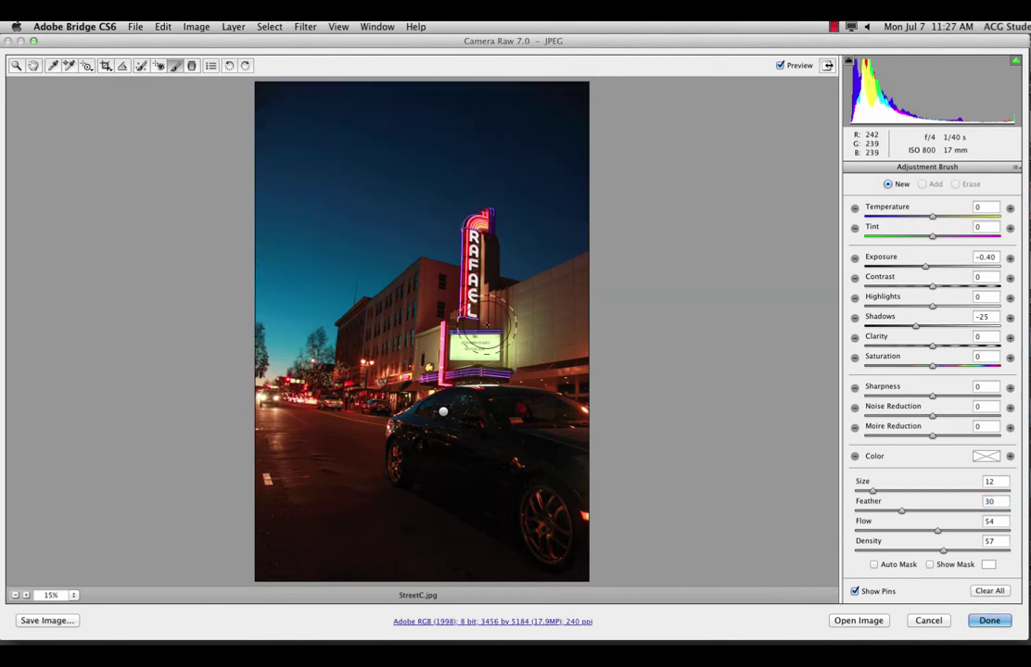
pyautogui.click(443, 412)
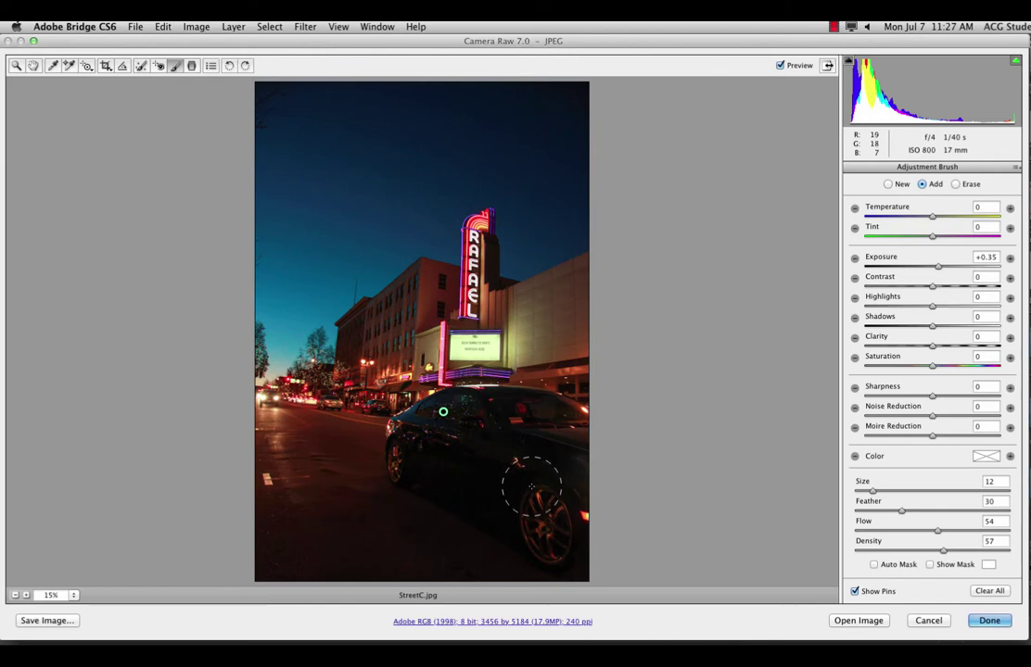
pyautogui.press('Delete')
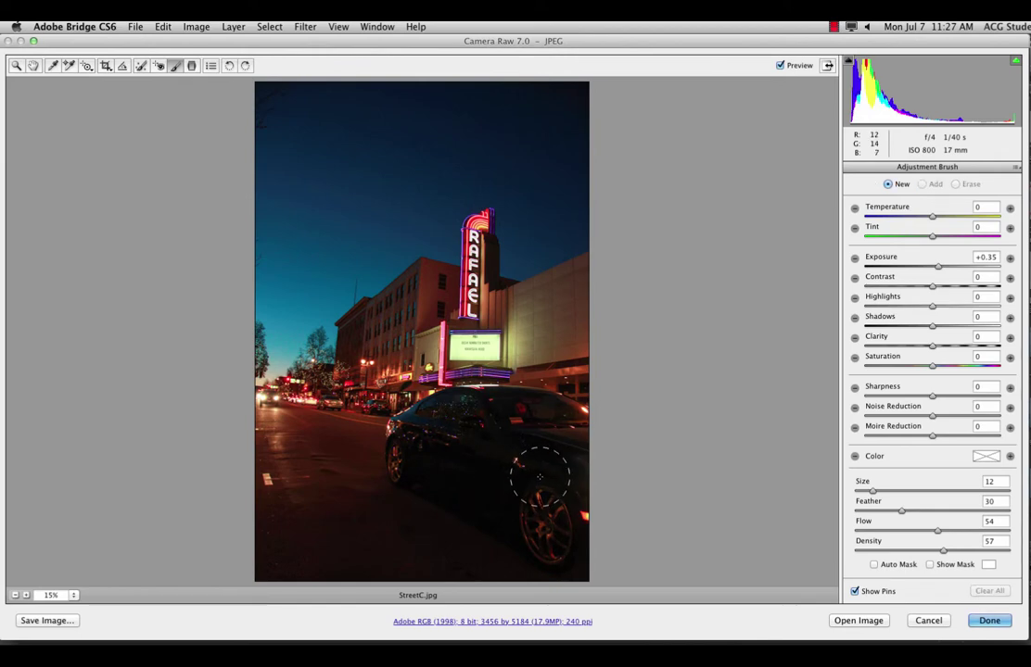
pyautogui.click(986, 620)
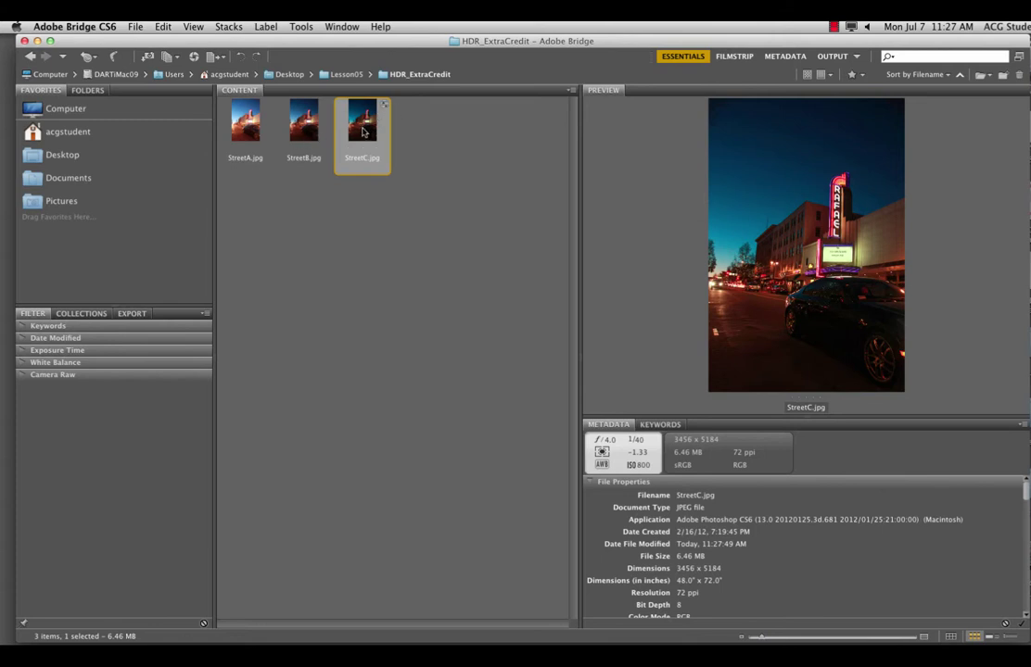
# - Open StreetC.jpg through Camera Raw as a regular Photoshop image, and close it without saving
pyautogui.doubleClick(362, 131)
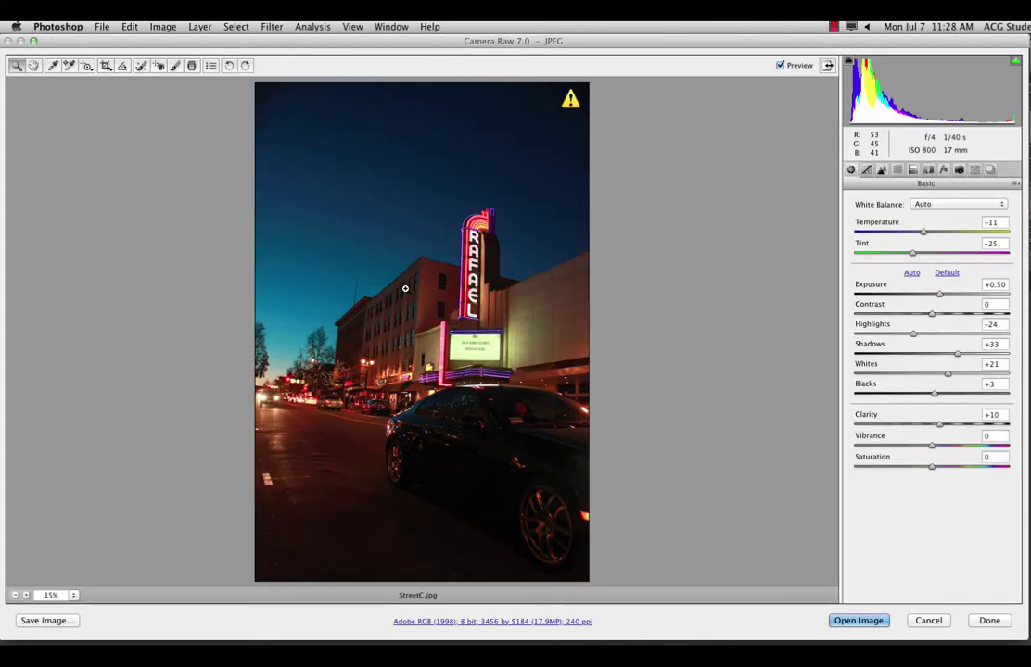
pyautogui.click(871, 621)
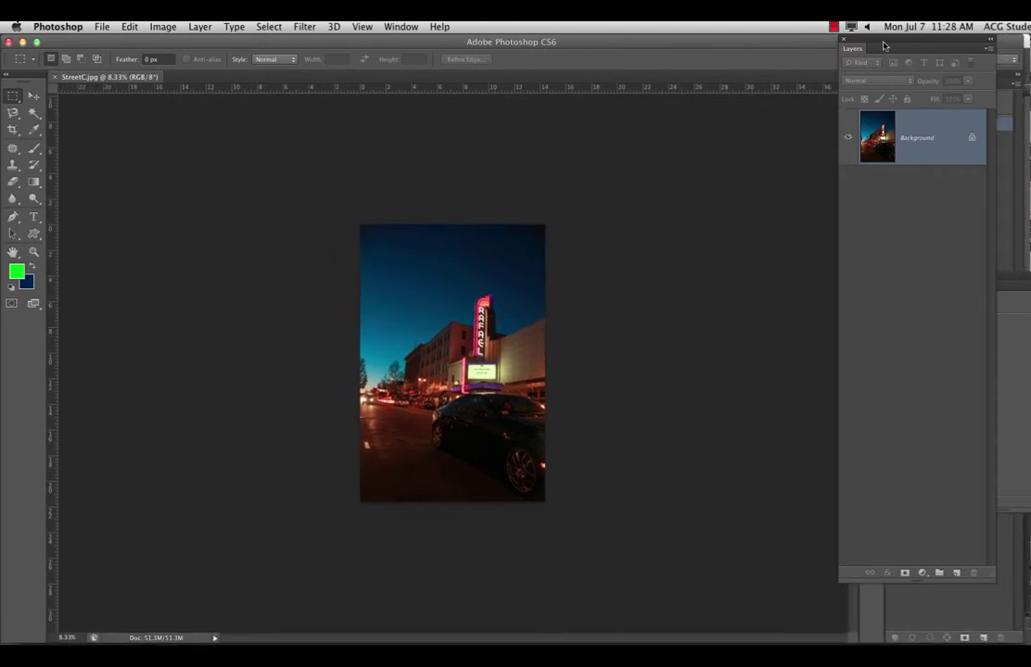
pyautogui.moveTo(884, 45); pyautogui.dragTo(702, 69)
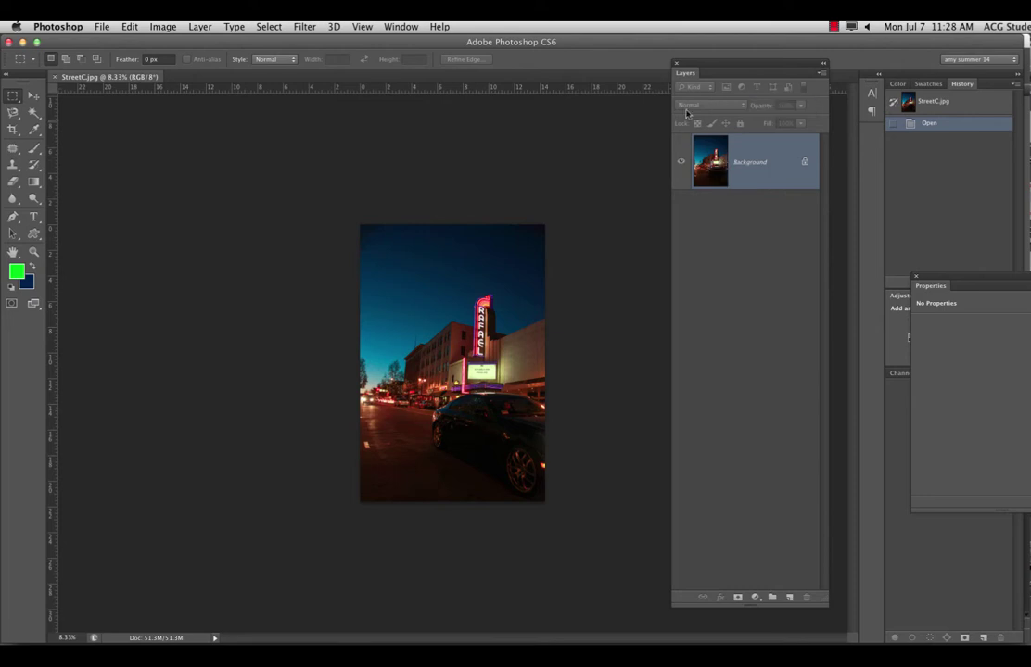
pyautogui.click(7, 42)
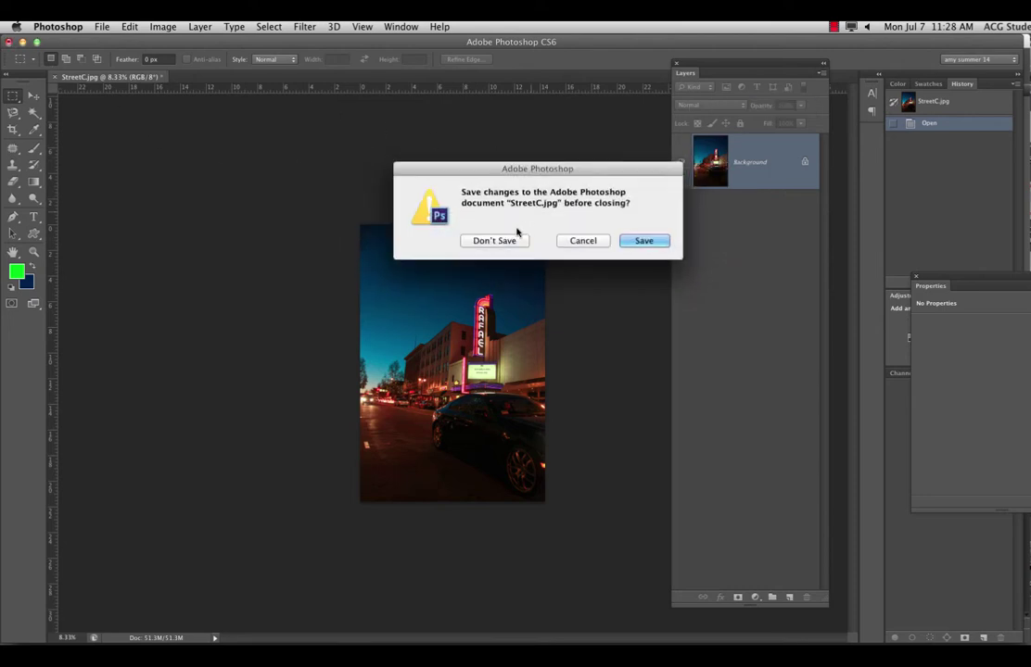
pyautogui.click(492, 238)
# - Reopen StreetC.jpg in Camera Raw and open it in Photoshop as a smart object
pyautogui.doubleClick(361, 118)
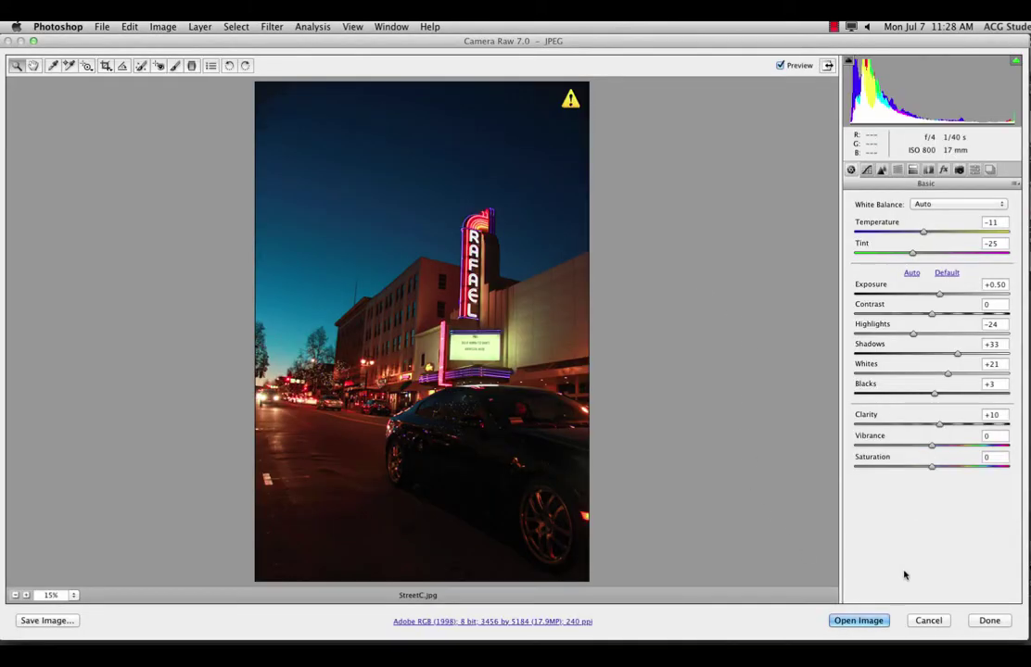
pyautogui.press('shift')
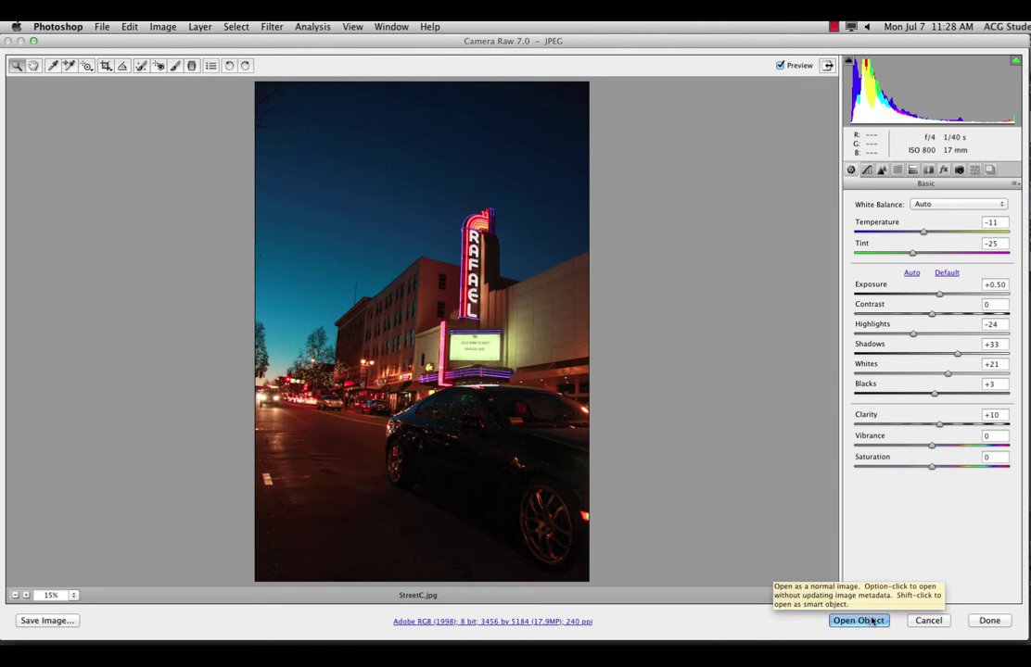
pyautogui.keyDown('shift'); pyautogui.click(873, 623); pyautogui.keyUp('shift')
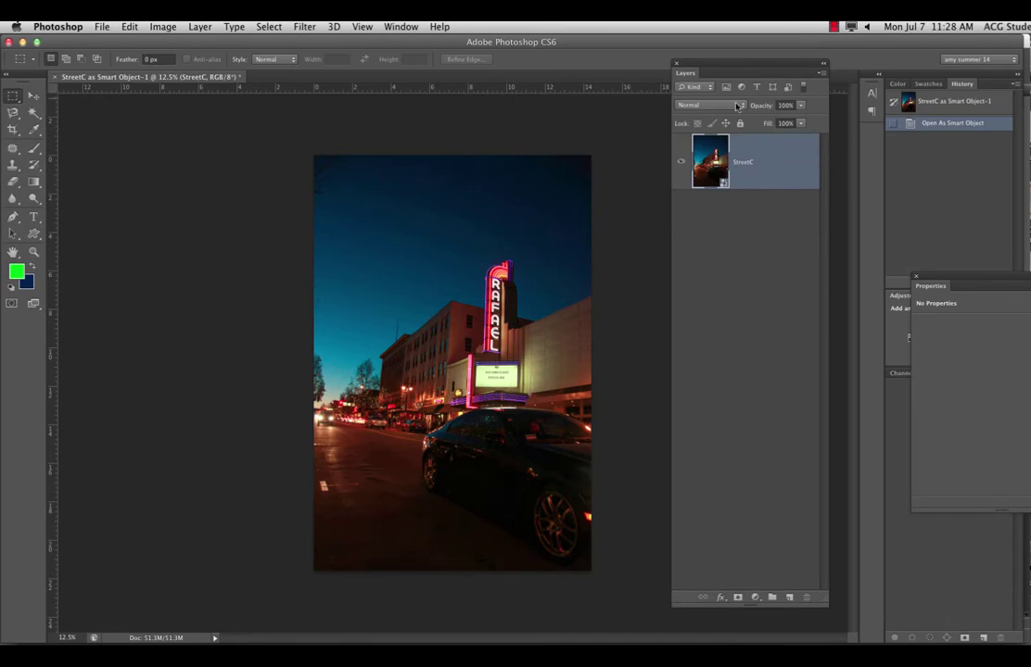
# - Add a new layer above StreetC and try to patch the branches in the upper-left corner of the sky
pyautogui.click(790, 596)
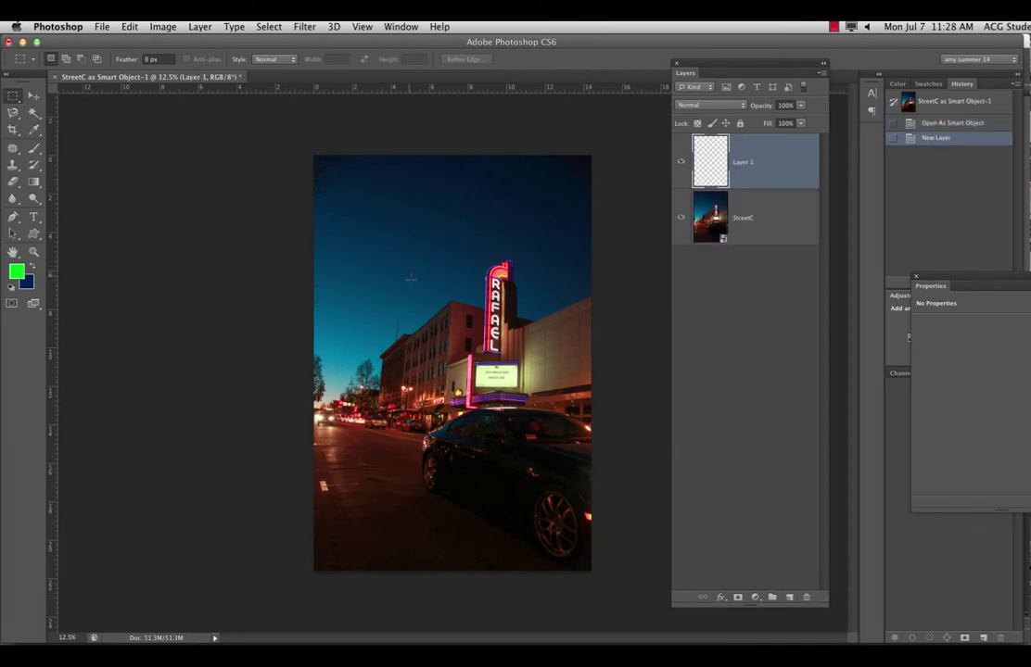
pyautogui.press('j')
pyautogui.moveTo(319, 210)
pyautogui.mouseDown()
pyautogui.moveTo(320, 153)
pyautogui.moveTo(317, 207)
pyautogui.moveTo(346, 153)
pyautogui.mouseUp()
pyautogui.click(635, 239)
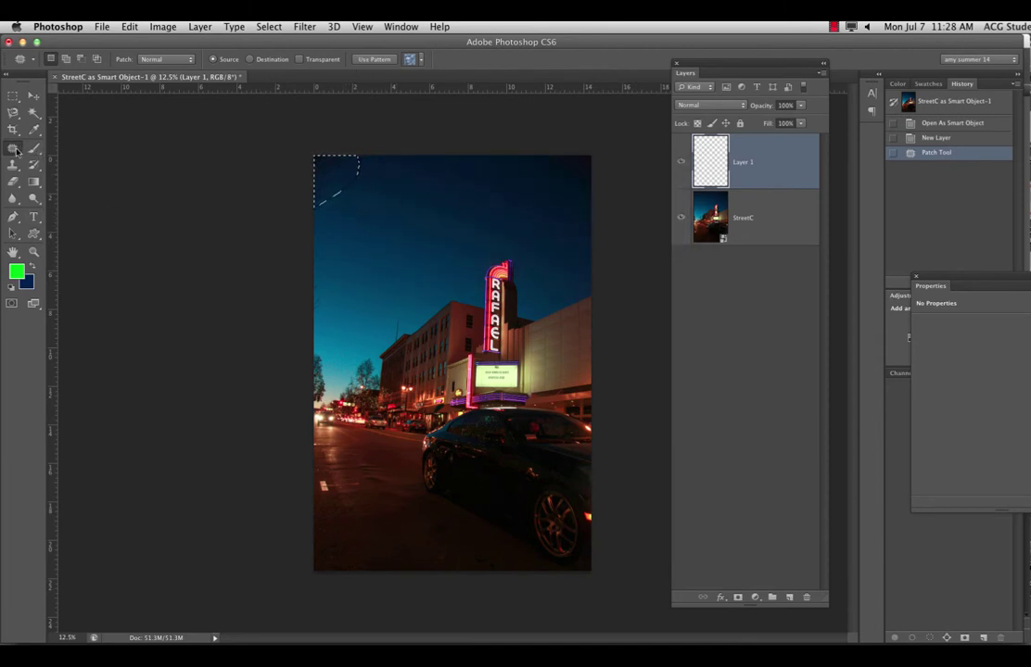
# - Clear the corner selection and paint over the upper sky on the new layer with the Healing Brush, sampling Current & Below
pyautogui.moveTo(17, 151); pyautogui.dragTo(63, 139)
pyautogui.click(374, 202)
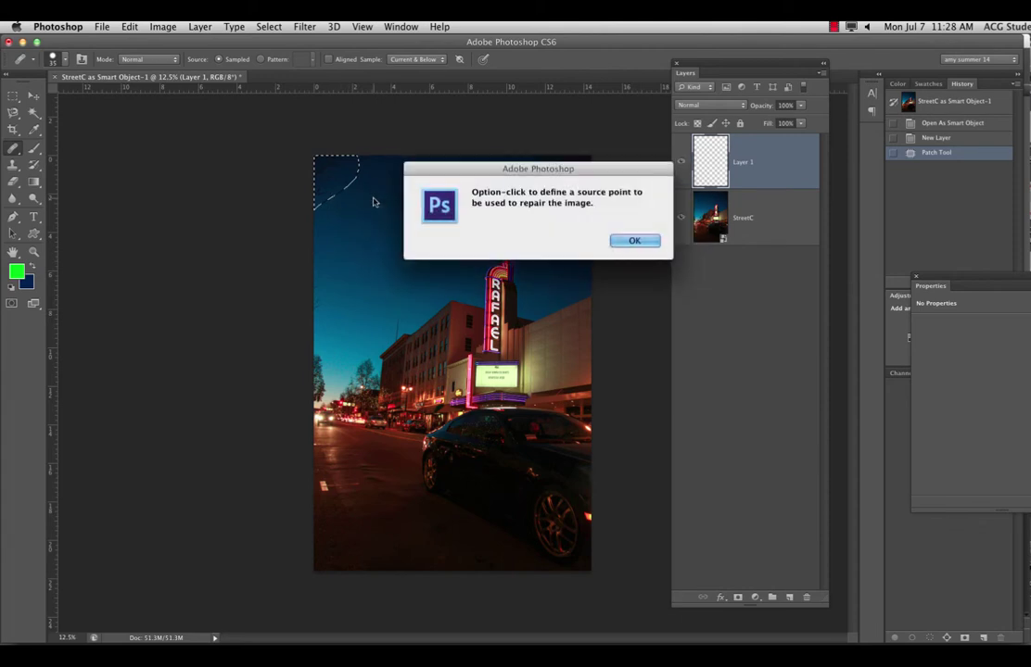
pyautogui.click(634, 240)
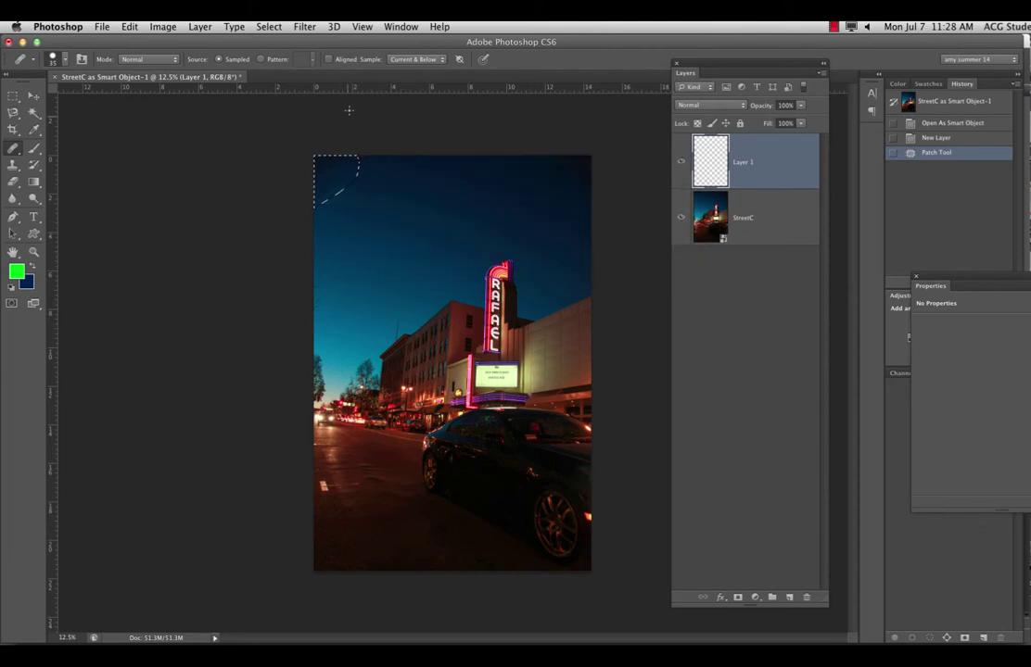
pyautogui.press('super+d')
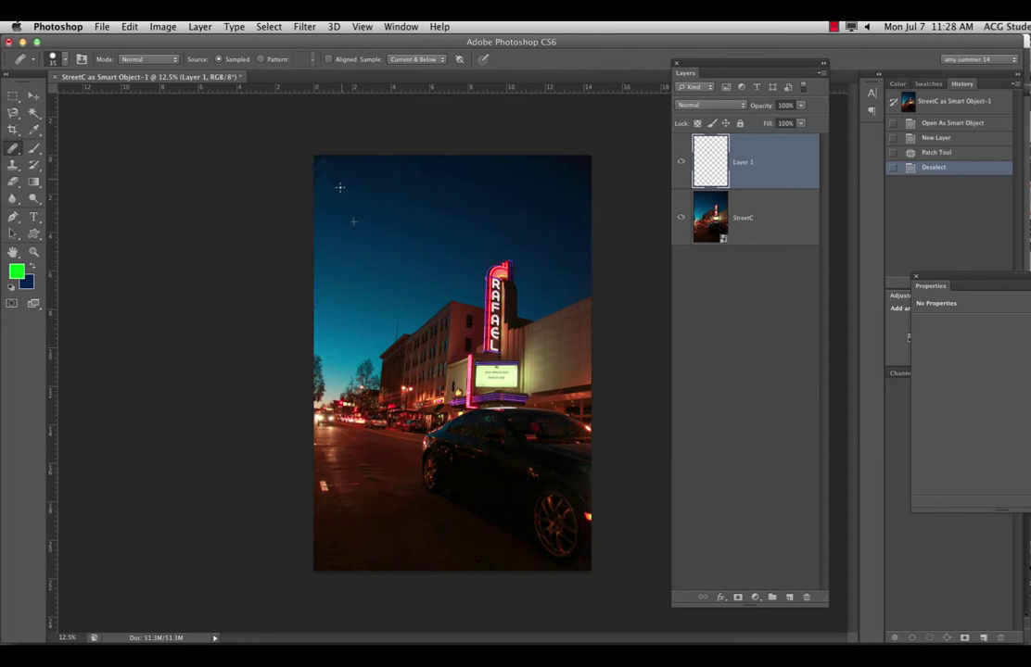
pyautogui.click(503, 240)
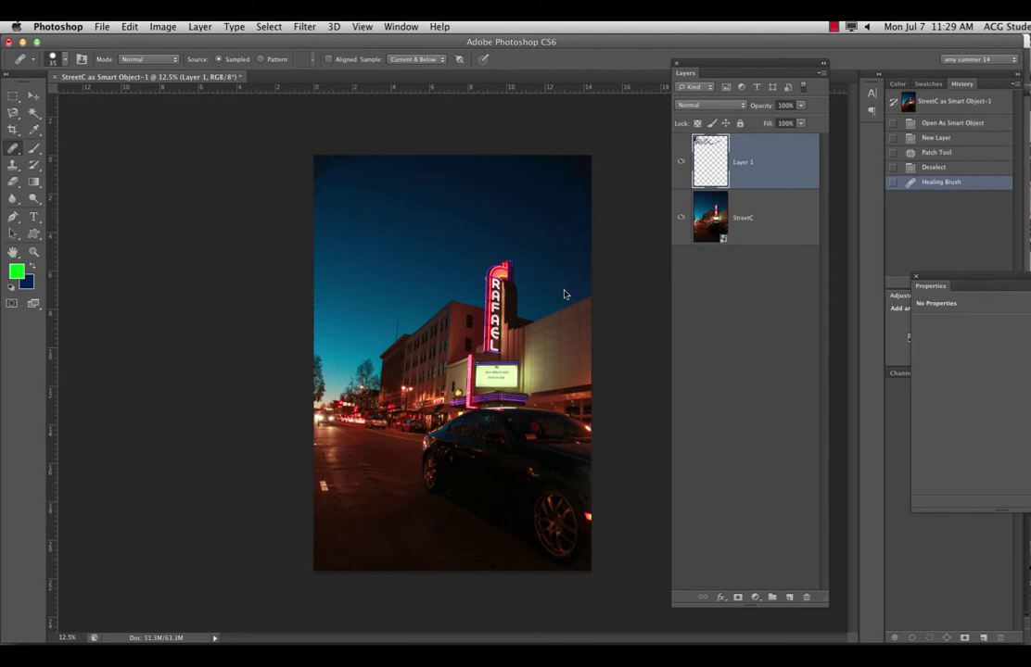
# - Edit the StreetC smart object in Camera Raw, setting the HSL saturation of Blues to -98, and apply the change
pyautogui.click(712, 240)
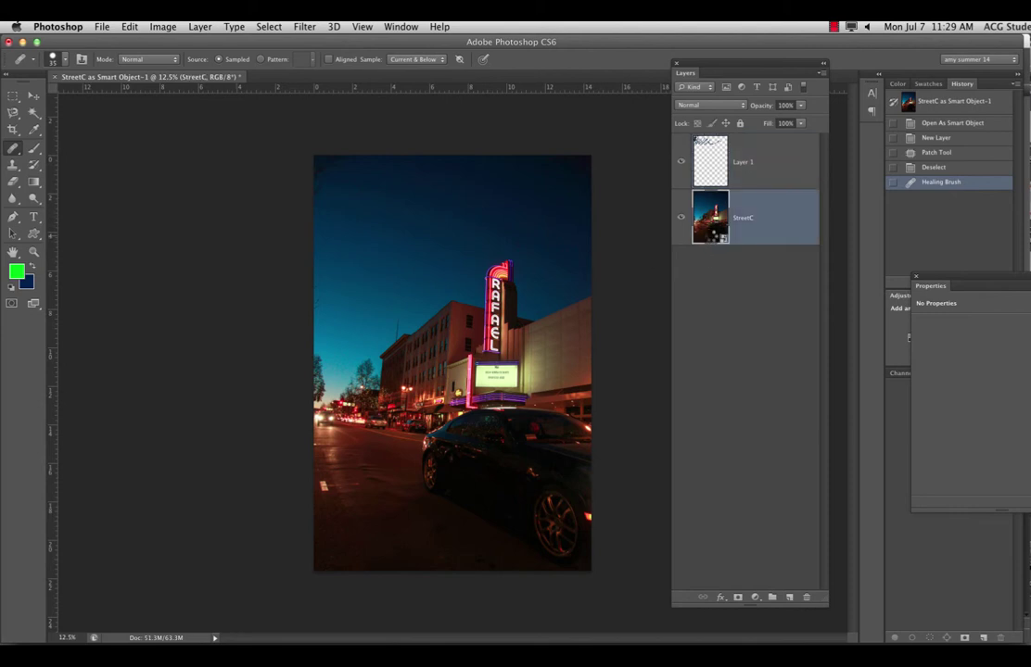
pyautogui.doubleClick(711, 236)
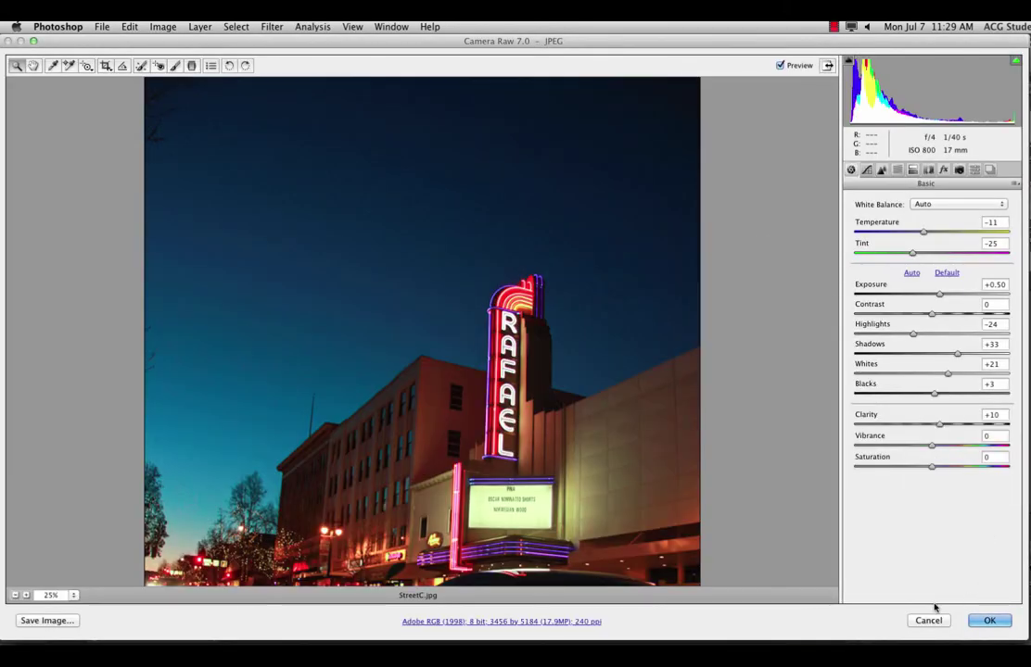
pyautogui.click(899, 170)
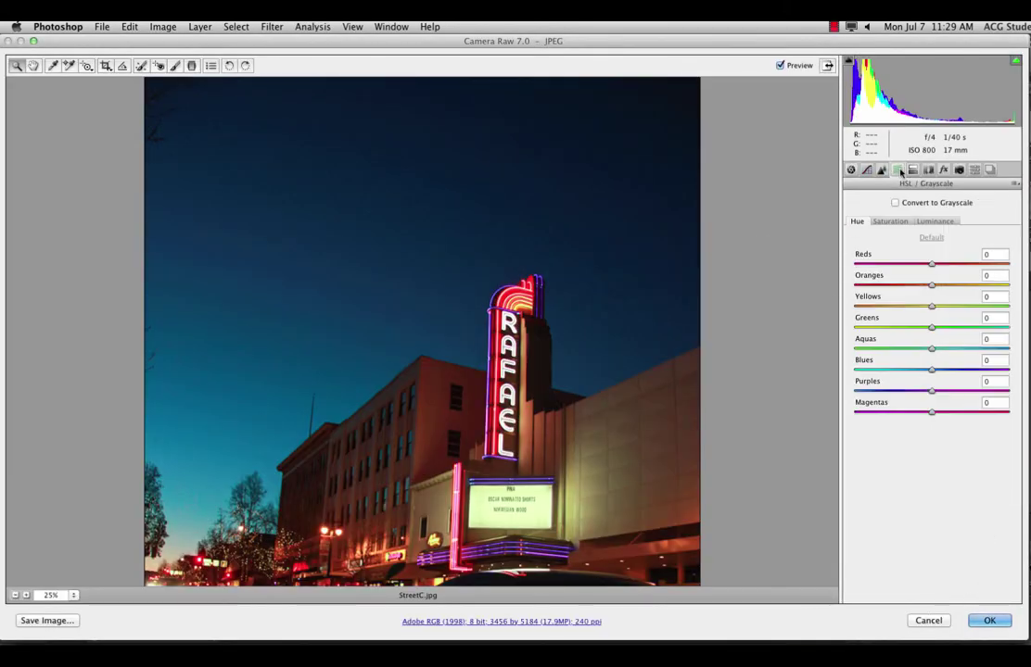
pyautogui.click(901, 228)
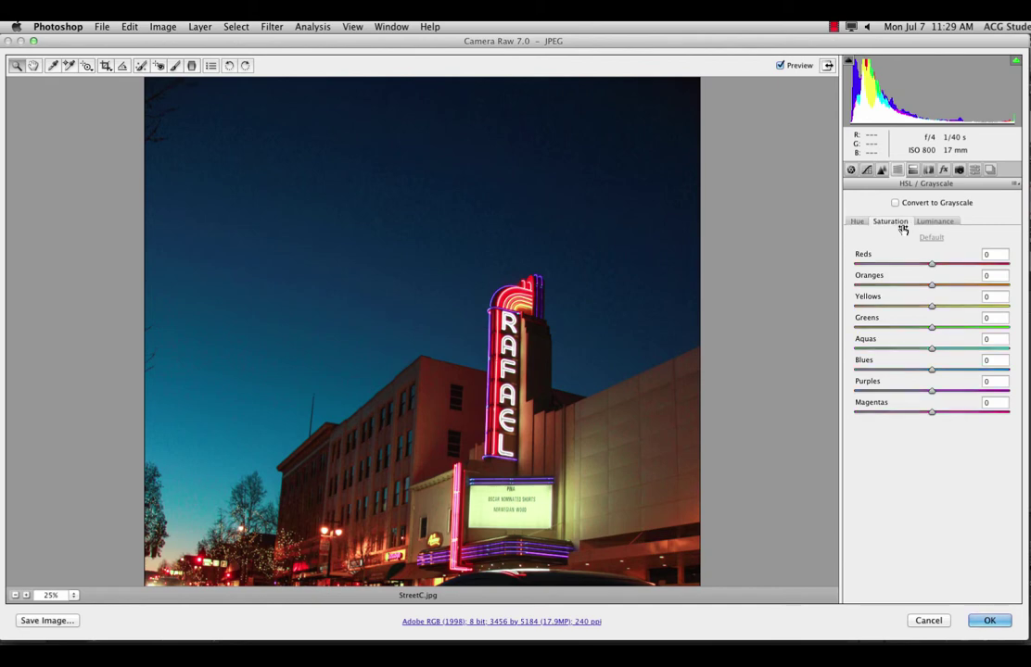
pyautogui.moveTo(934, 369); pyautogui.dragTo(845, 386)
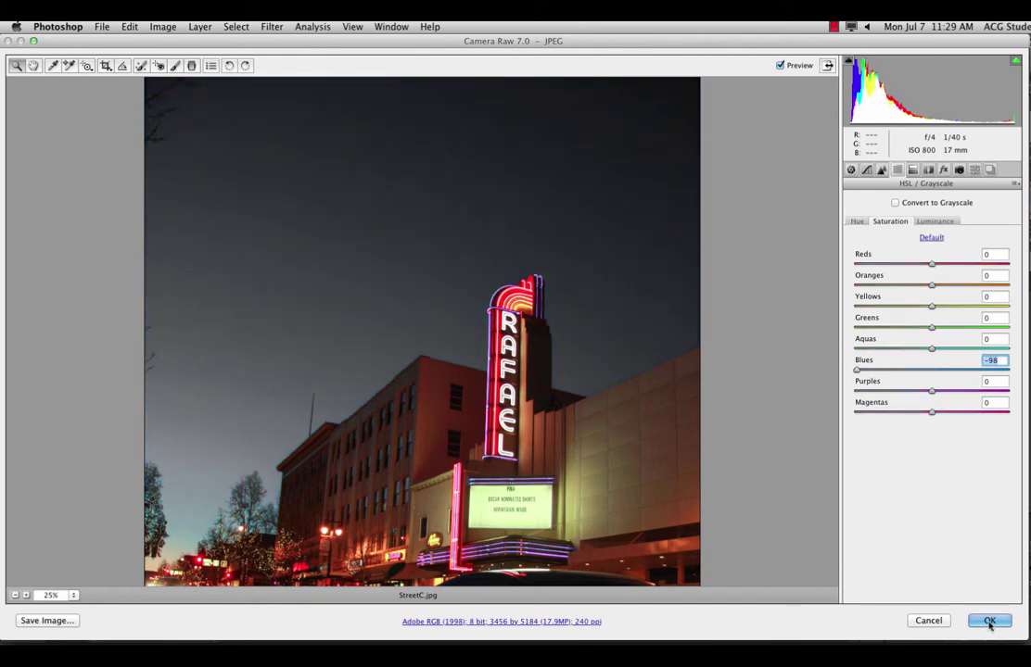
pyautogui.click(989, 621)
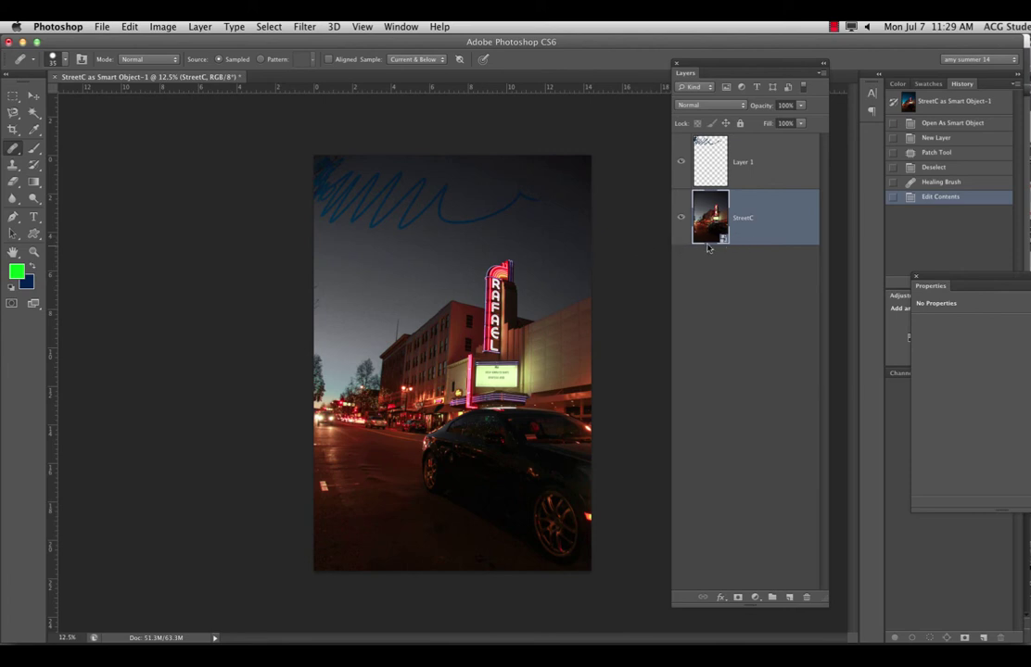
# - Flatten the image into a single background layer
pyautogui.click(208, 29)
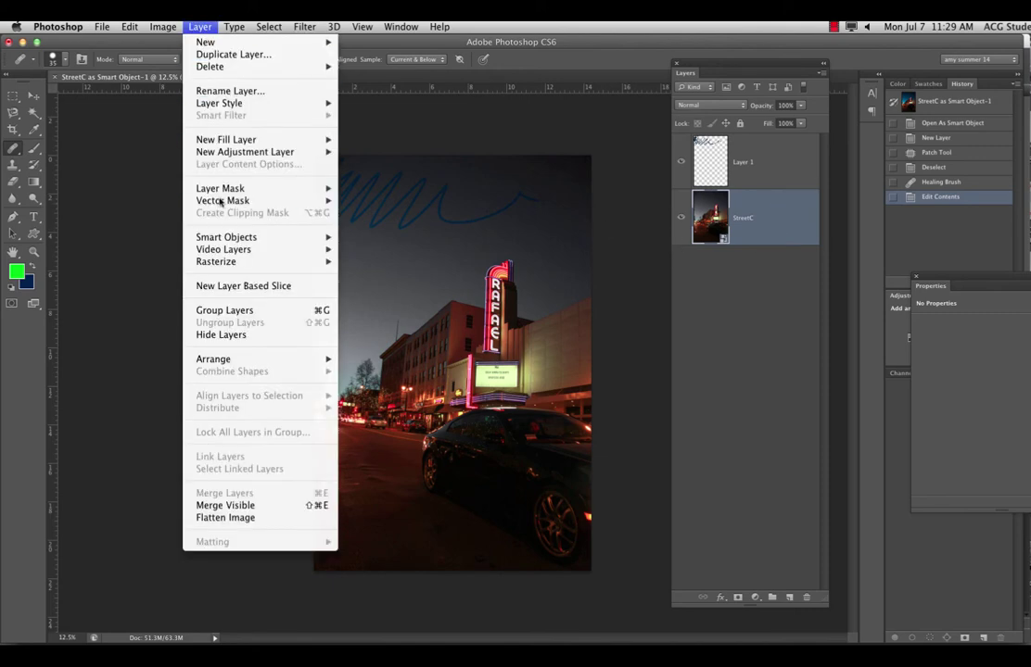
pyautogui.moveTo(205, 44)
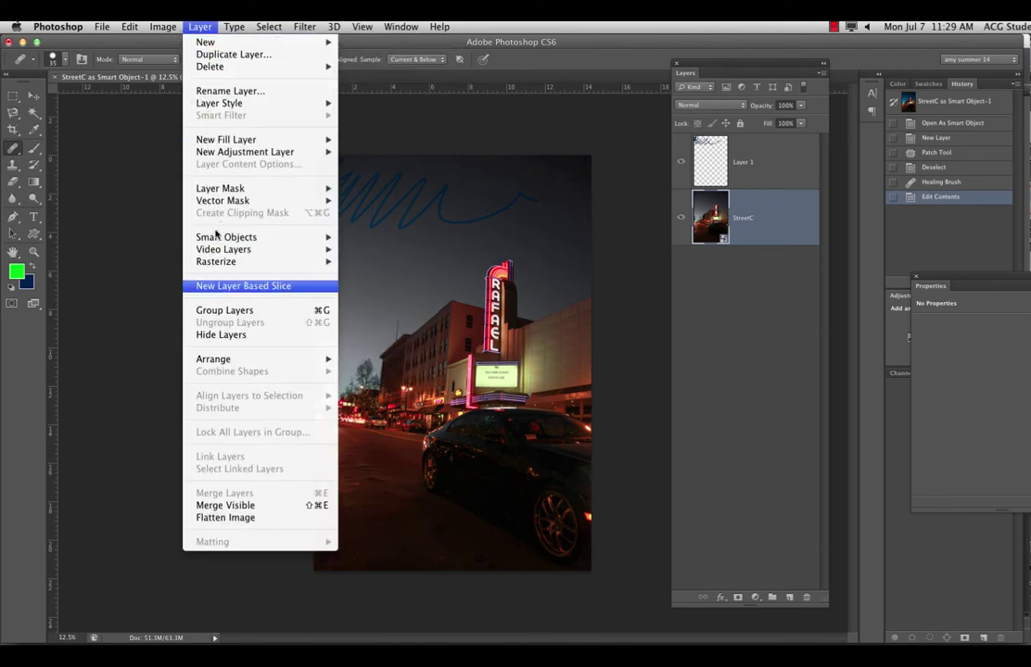
pyautogui.click(274, 518)
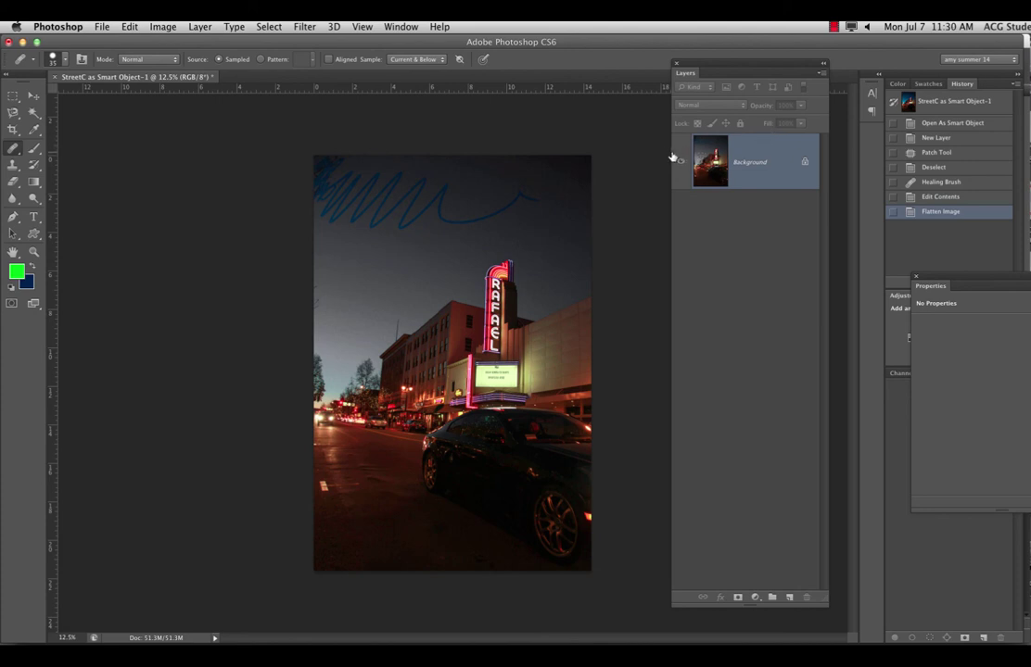
pyautogui.click(833, 28)
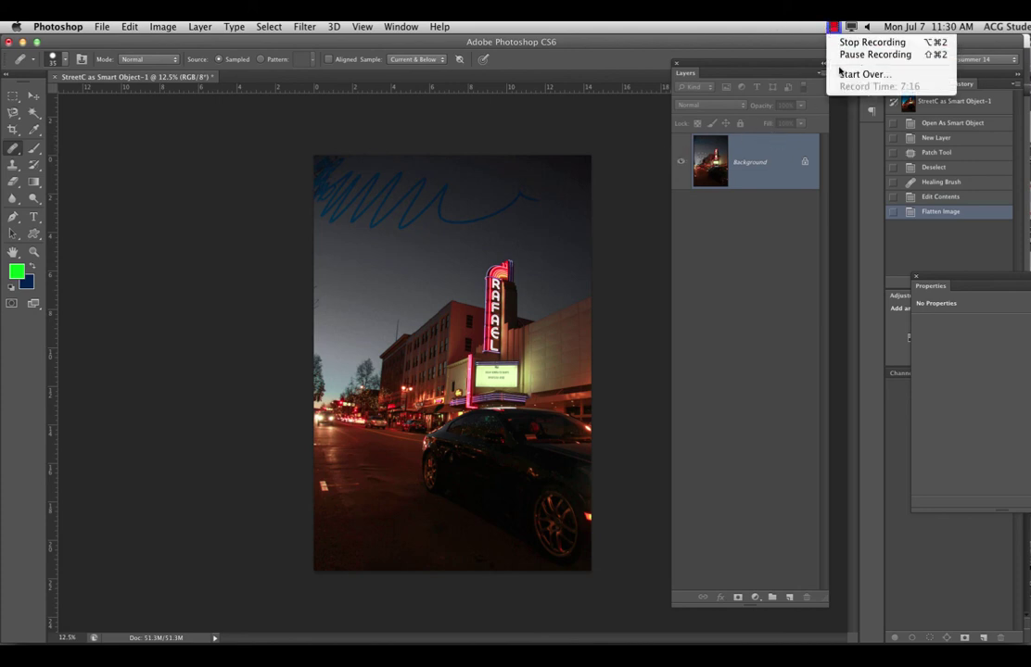